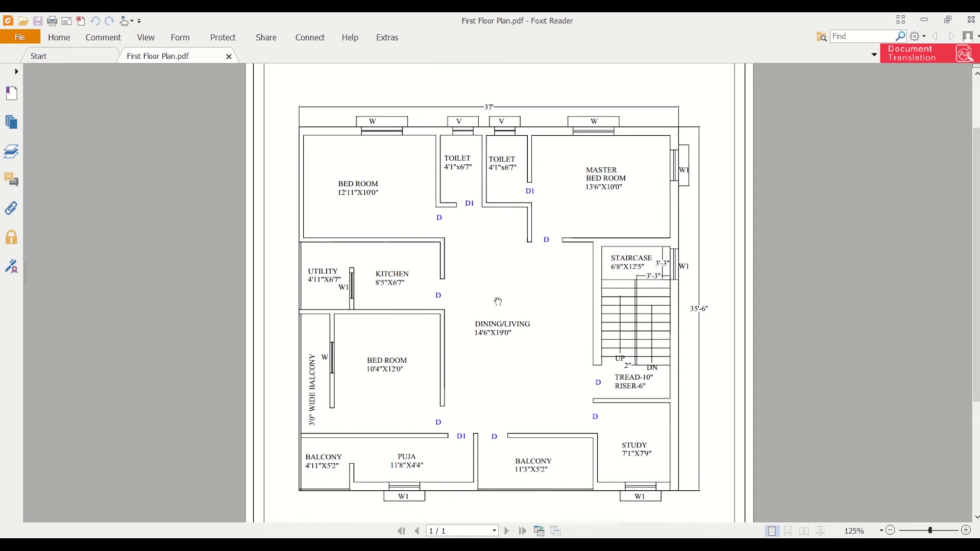
Step: Take a snapshot of the whole first floor plan in the PDF, including its overall 37' and 35'-6" dimensions
scroll(498, 301, "down", 1)
left_click(59, 37)
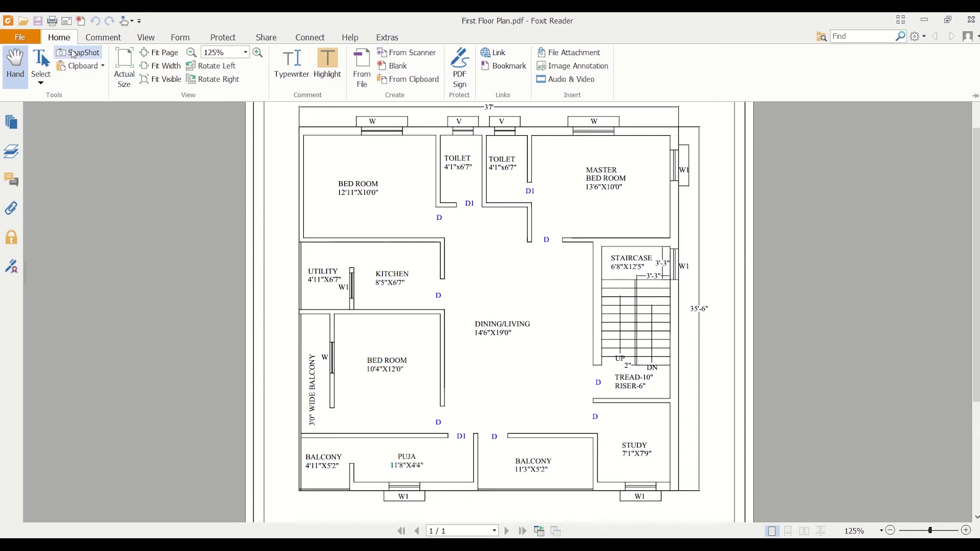
left_click(76, 53)
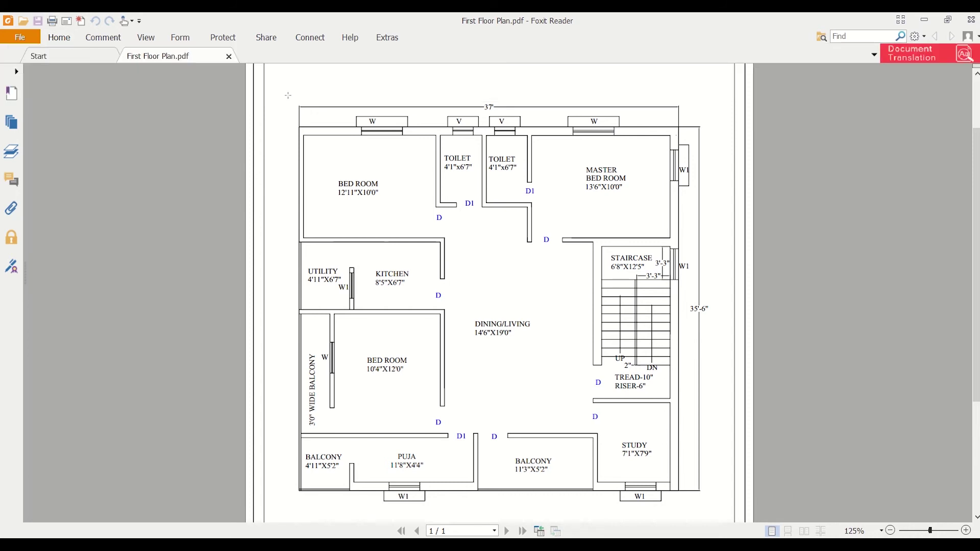
left_click(384, 328)
left_click_drag(284, 96, 722, 513)
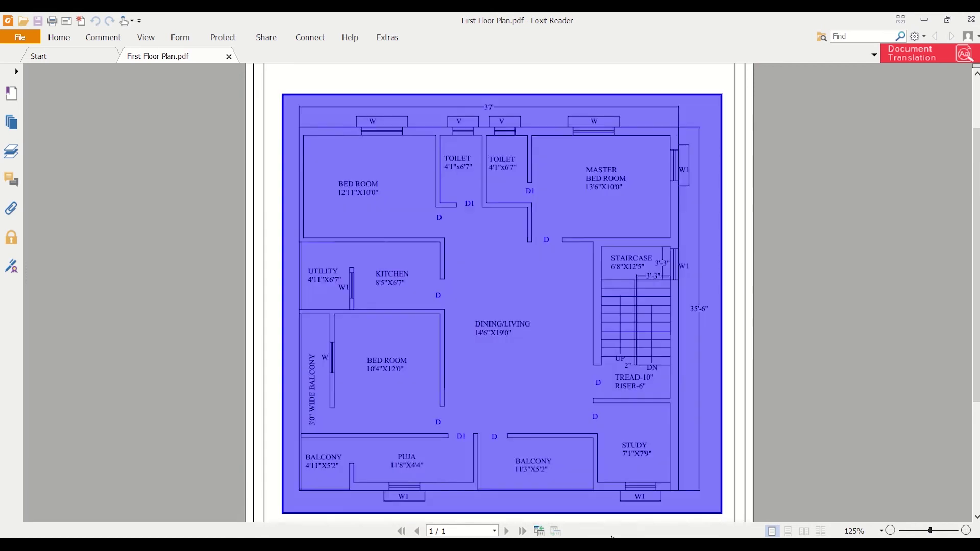
Step: Switch to AutoCAD and paste the floor plan snapshot into the model space of First Floor Plan.dwg
key("alt+Tab")
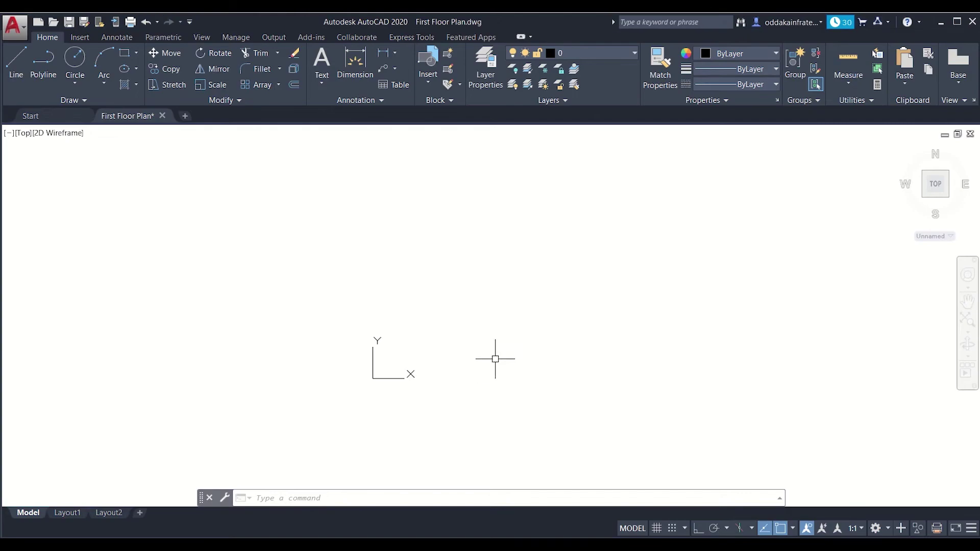
key("ctrl+v")
left_click(526, 314)
scroll(527, 313, "down", 6)
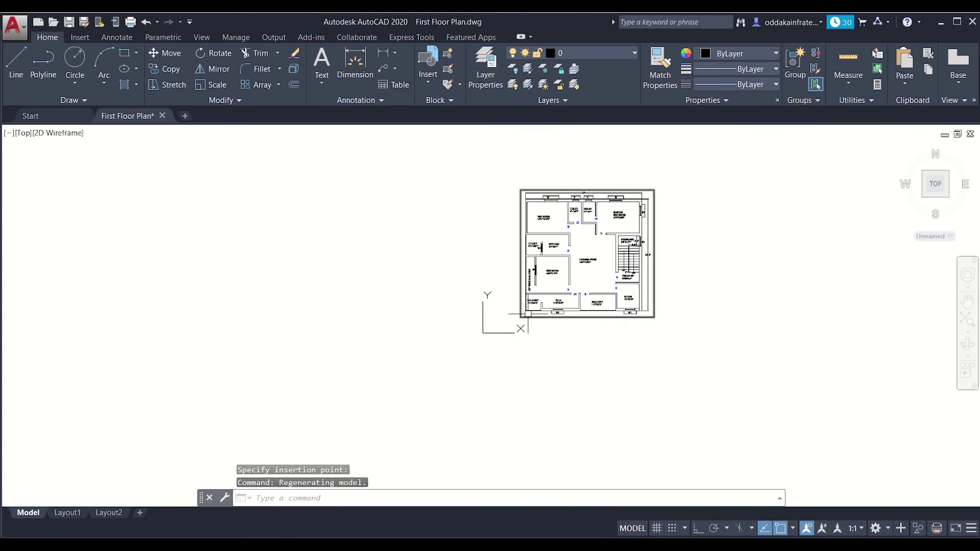
Step: Inspect the pasted floor plan image, checking the readability of its rooms, labels and outer dimensions
scroll(584, 294, "up", 8)
scroll(615, 224, "down", 10)
scroll(633, 240, "up", 8)
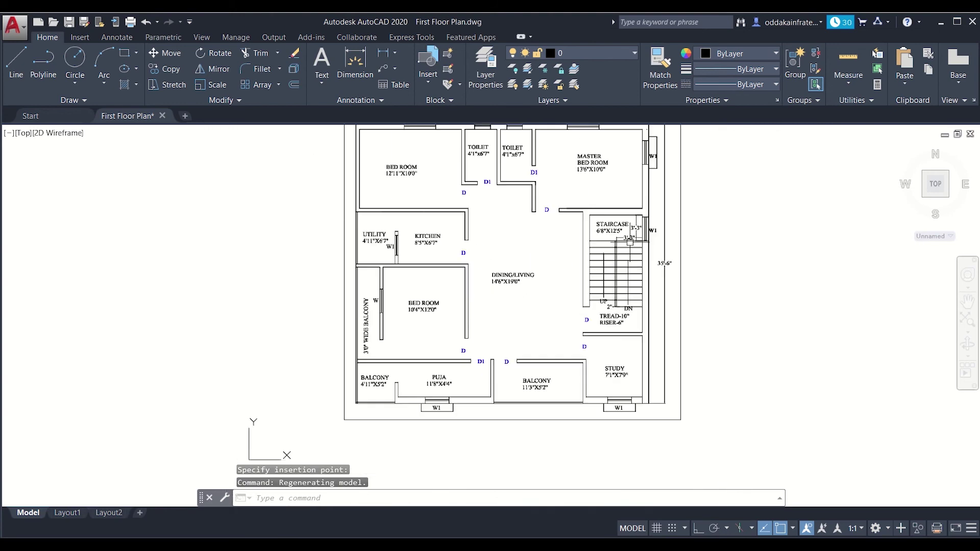
middle_click_drag(593, 247, 593, 309)
scroll(487, 271, "down", 6)
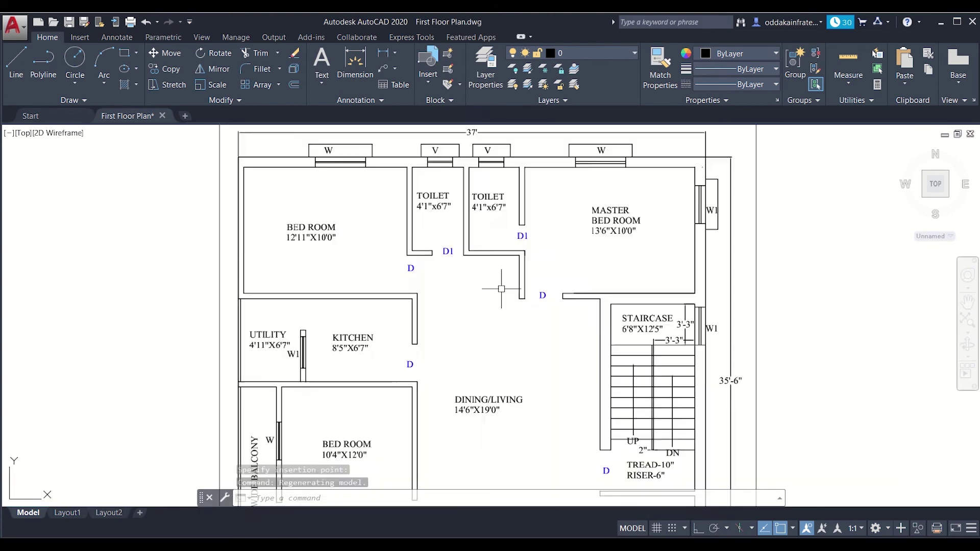
scroll(482, 271, "up", 2)
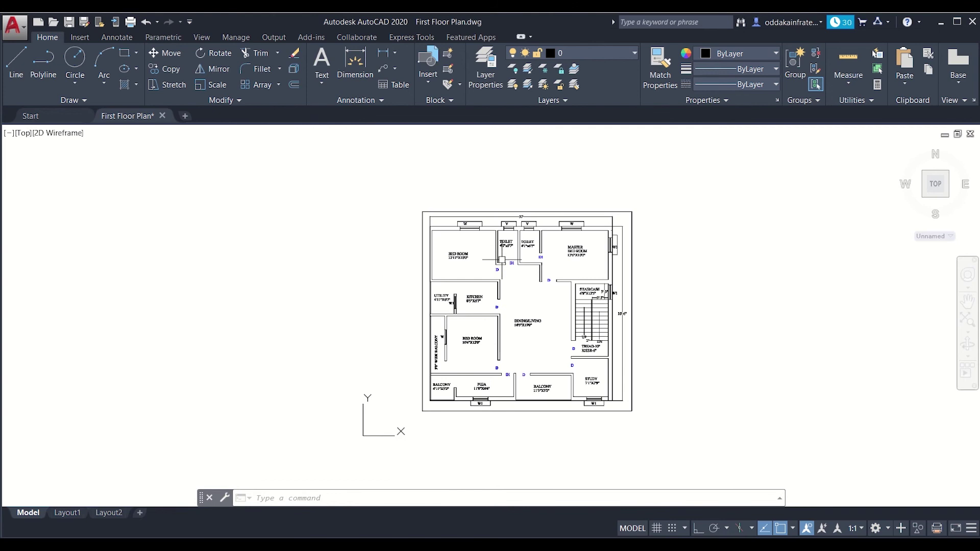
middle_click_drag(501, 274, 518, 269)
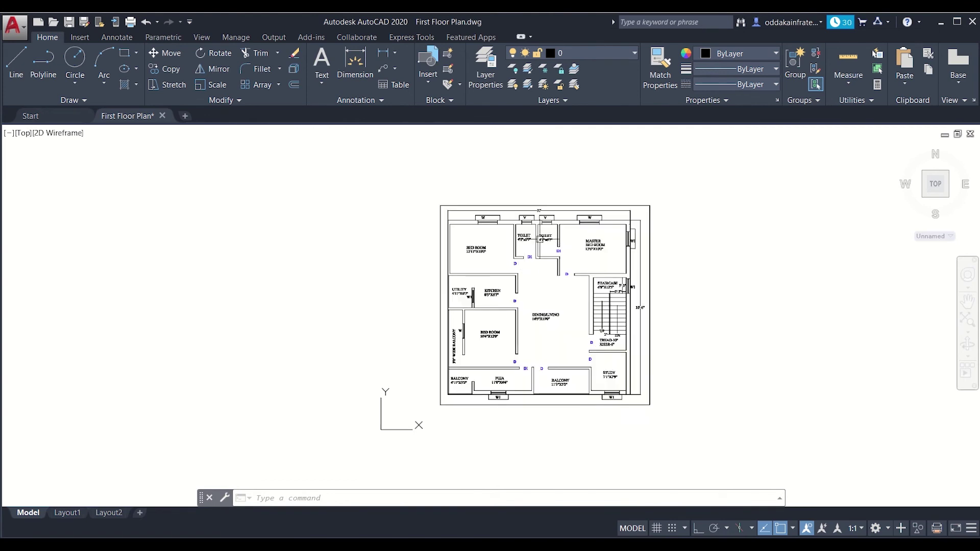
scroll(540, 239, "up", 3)
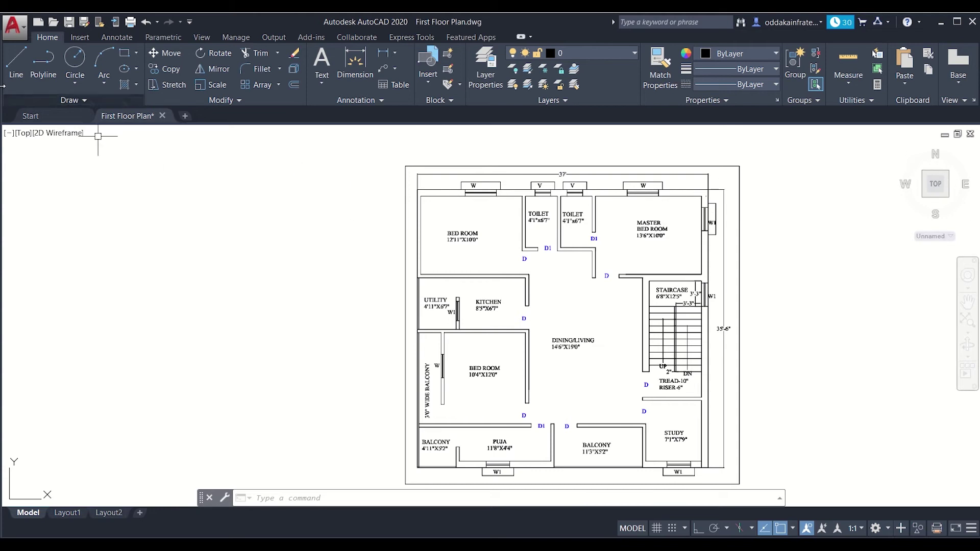
Step: Draw a horizontal 37' line in the empty space west of the plan image, with Ortho on
left_click(9, 67)
middle_click_drag(289, 270, 392, 271)
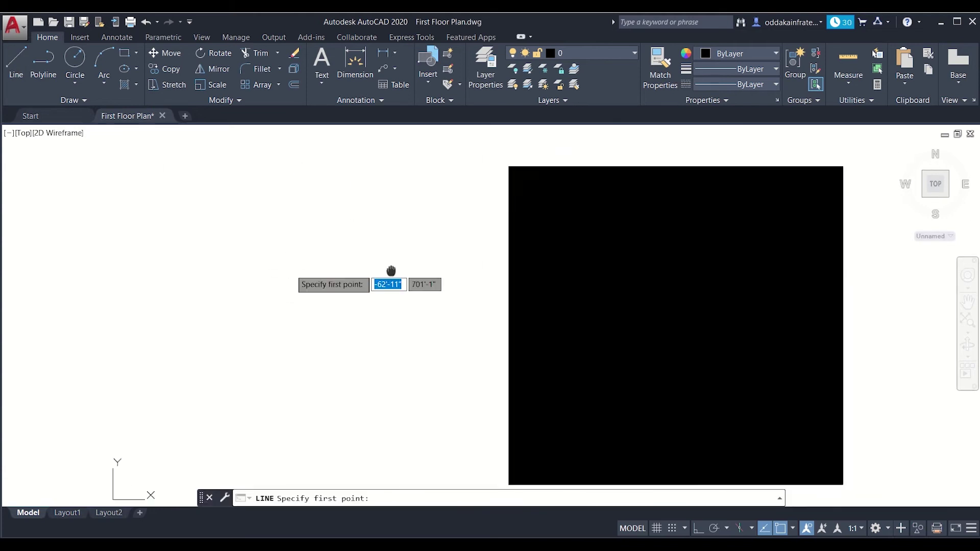
left_click(143, 175)
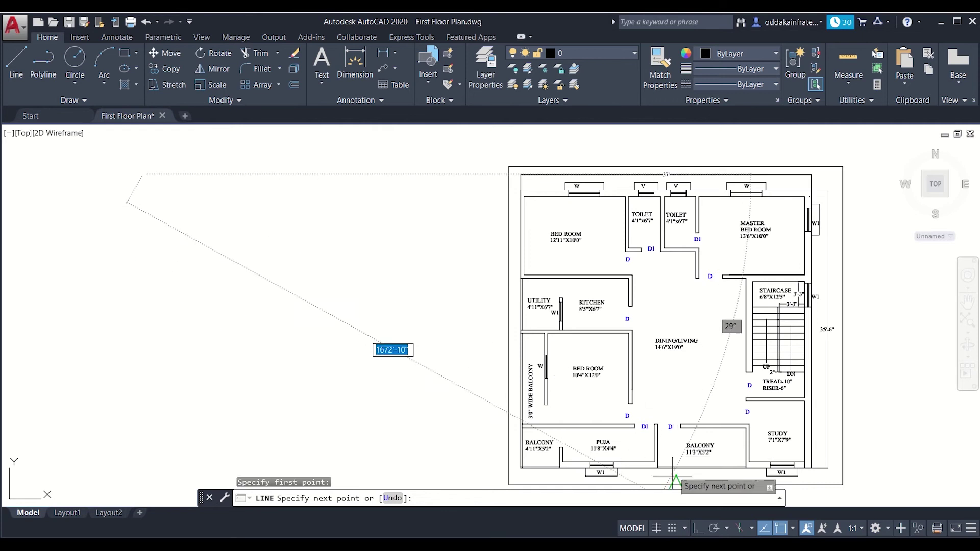
left_click(699, 530)
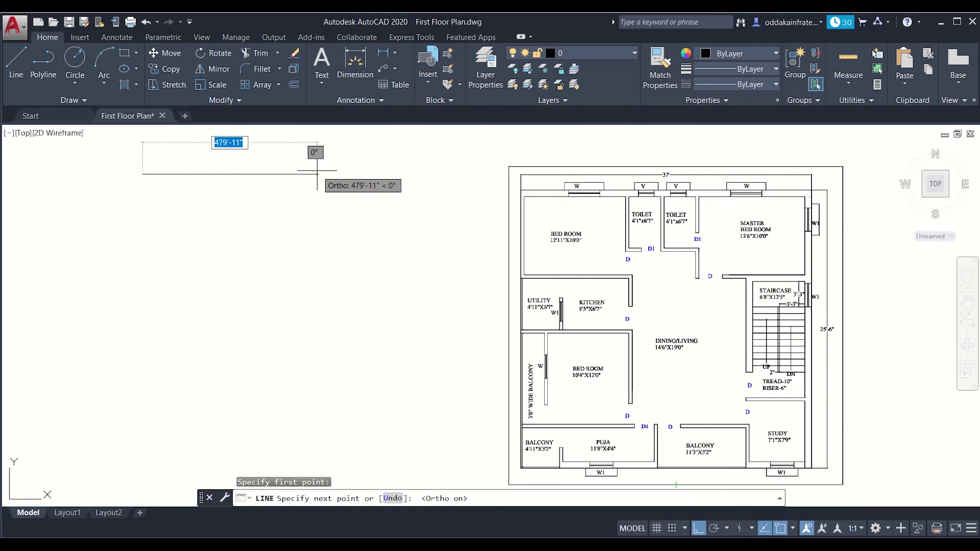
type("37")
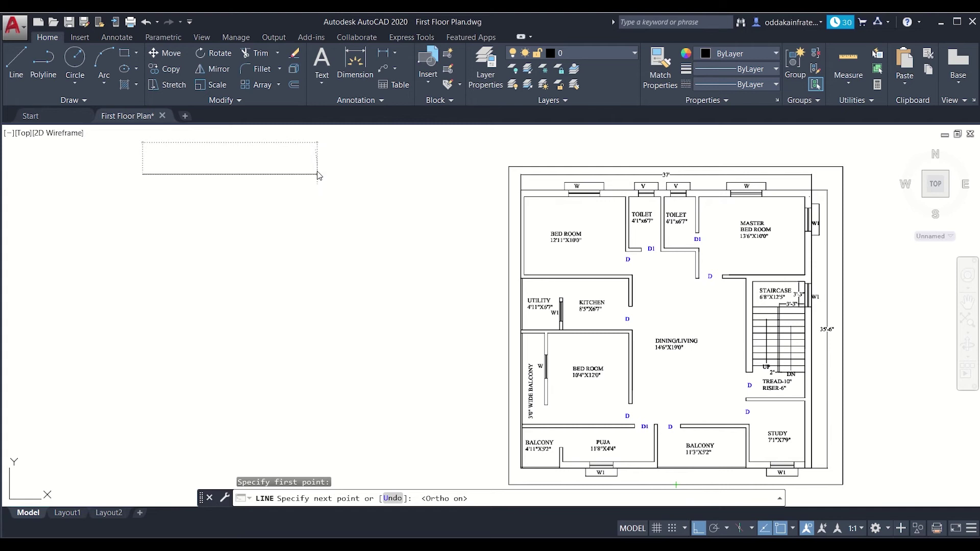
key("Return")
scroll(118, 194, "up", 2)
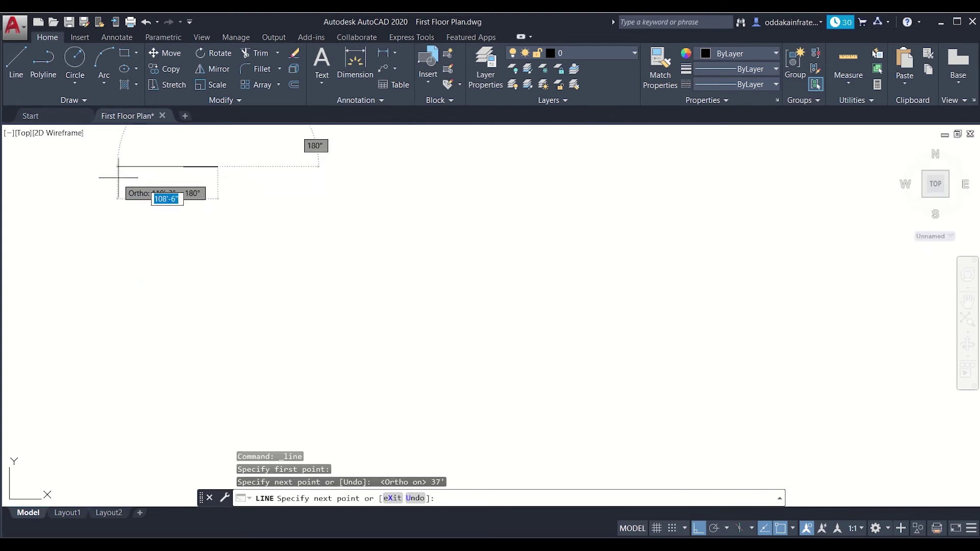
key("Escape")
scroll(164, 176, "down", 2)
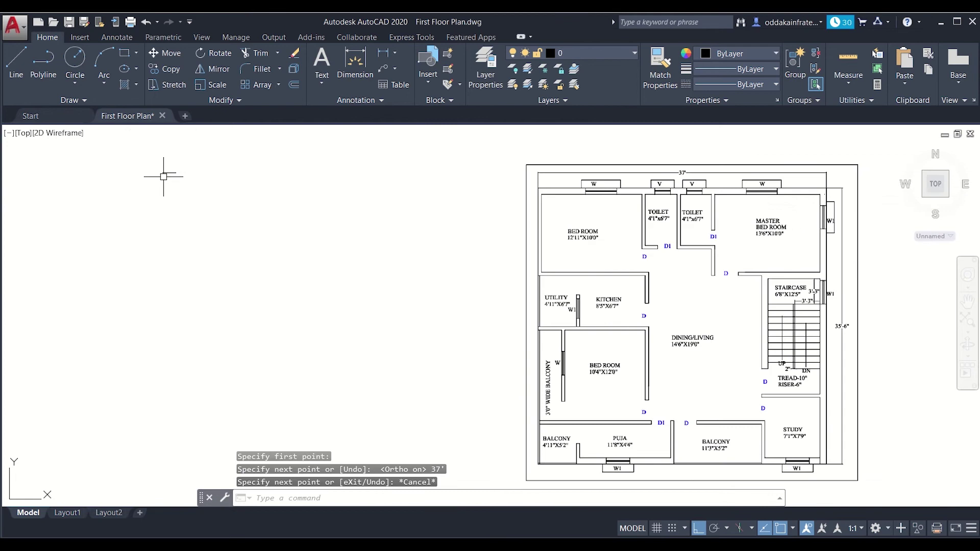
Step: Move the 37' line horizontally closer to the pasted plan image
left_click(149, 166)
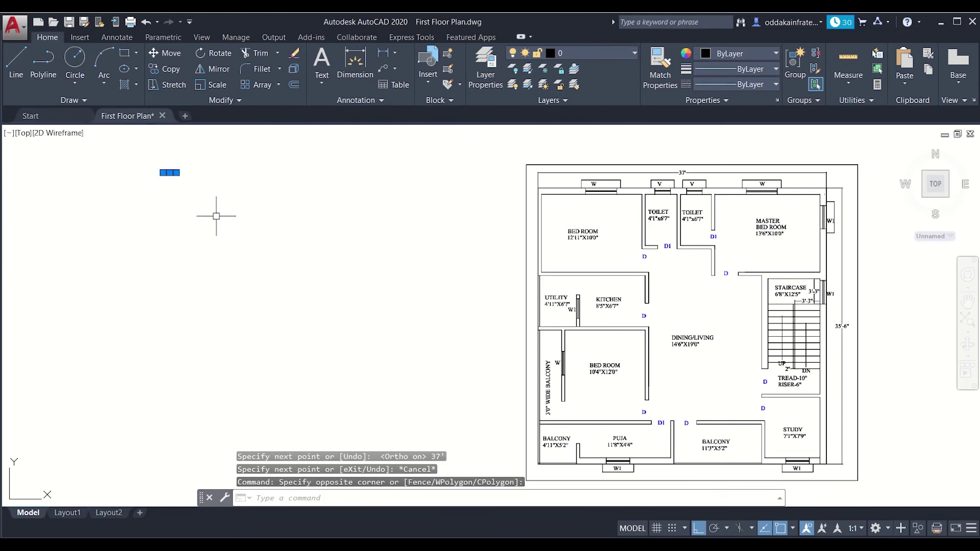
type("M")
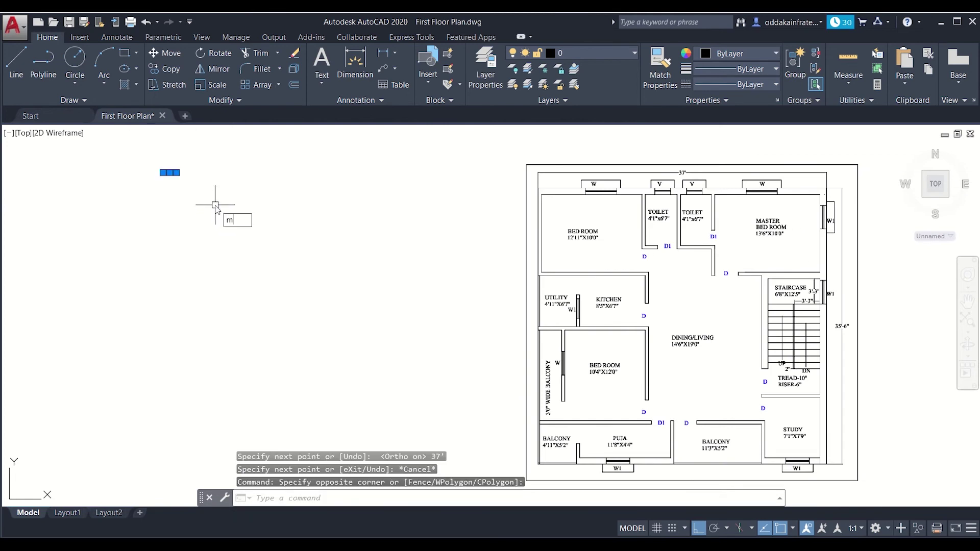
key("Return")
left_click(188, 207)
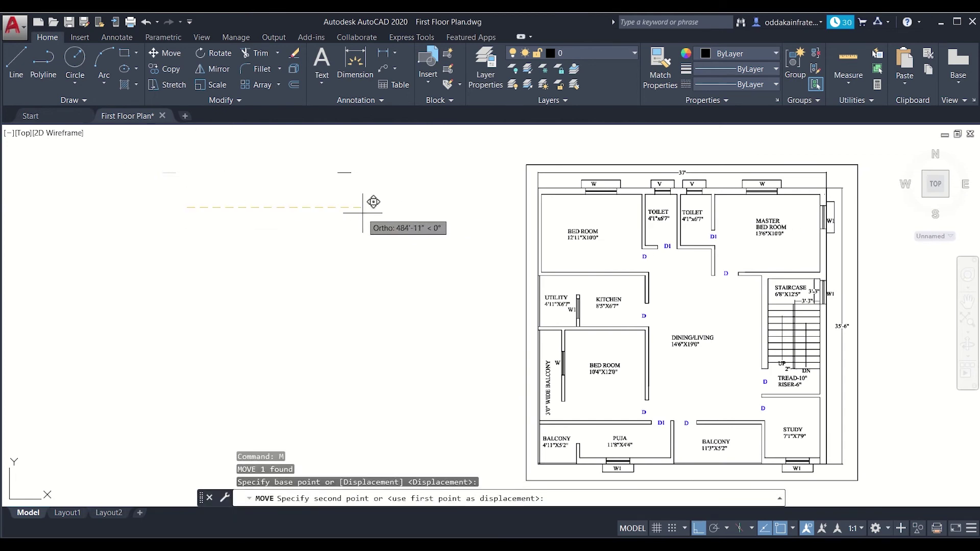
left_click(388, 211)
Step: Dimension the line's length just above it to check it, and erase that dimension
scroll(381, 173, "up", 4)
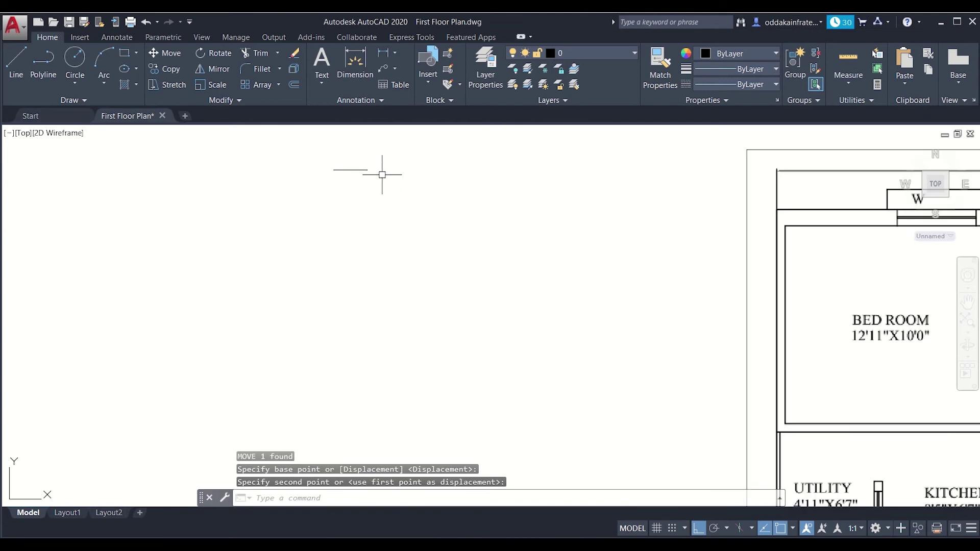
scroll(384, 173, "down", 4)
scroll(394, 187, "up", 4)
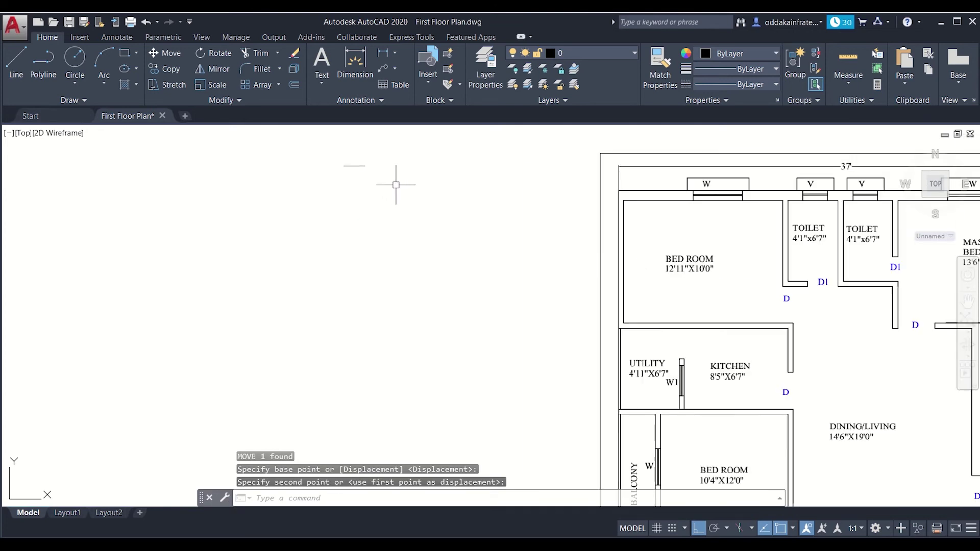
left_click(354, 61)
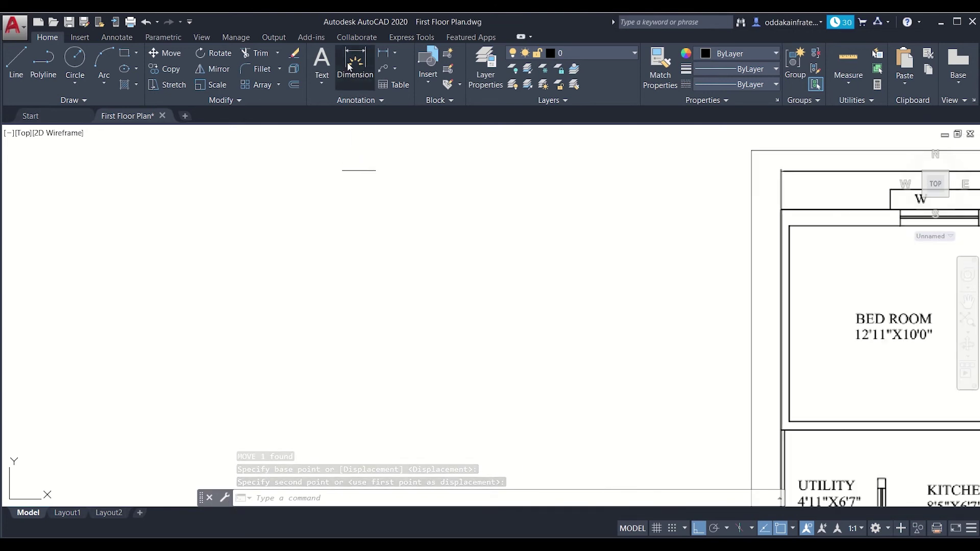
left_click(343, 170)
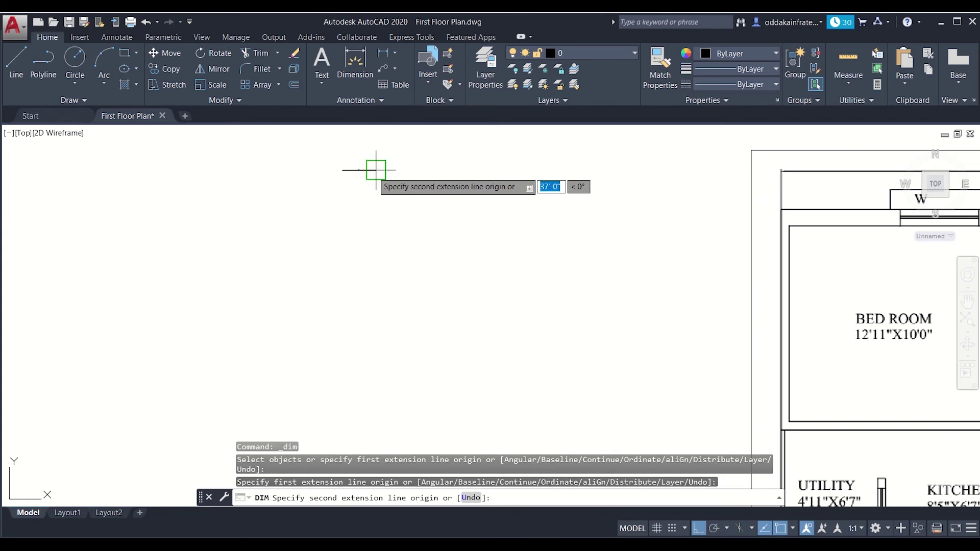
left_click(373, 163)
scroll(367, 166, "up", 8)
left_click(341, 149)
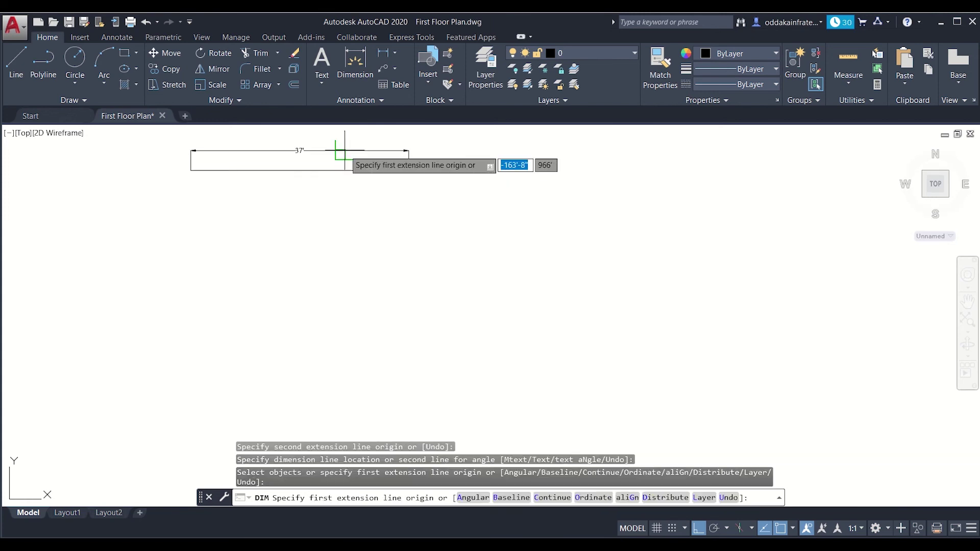
scroll(329, 149, "up", 5)
scroll(286, 158, "down", 3)
scroll(226, 157, "down", 5)
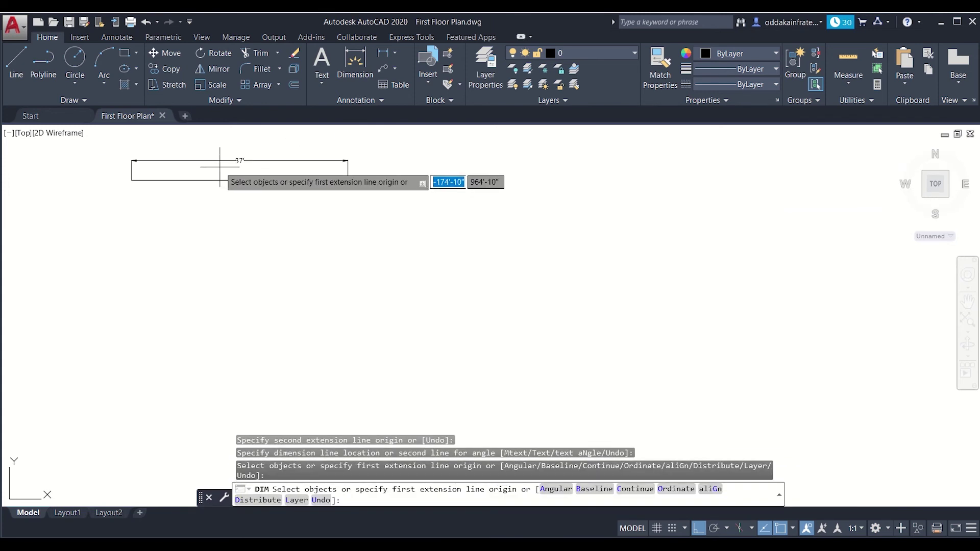
scroll(228, 173, "up", 5)
scroll(228, 182, "down", 6)
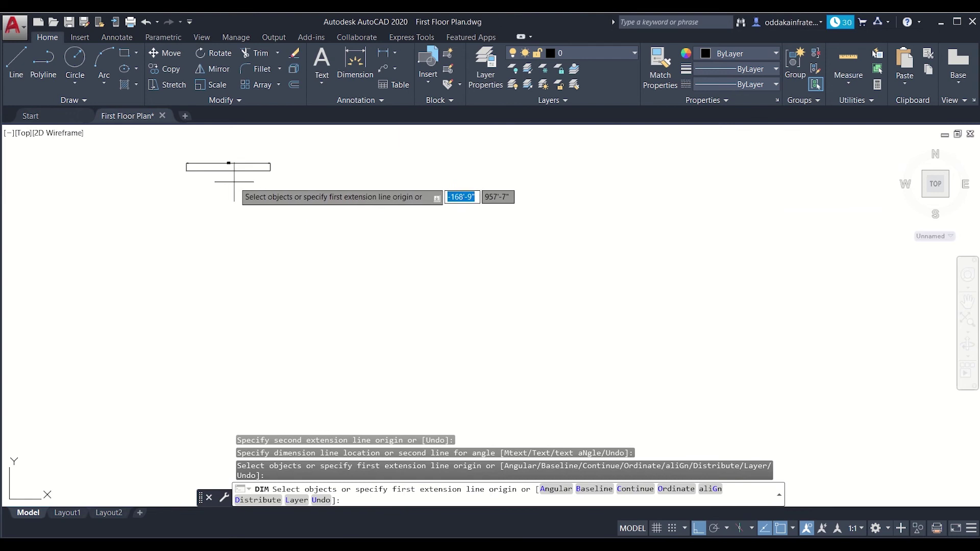
key("Return")
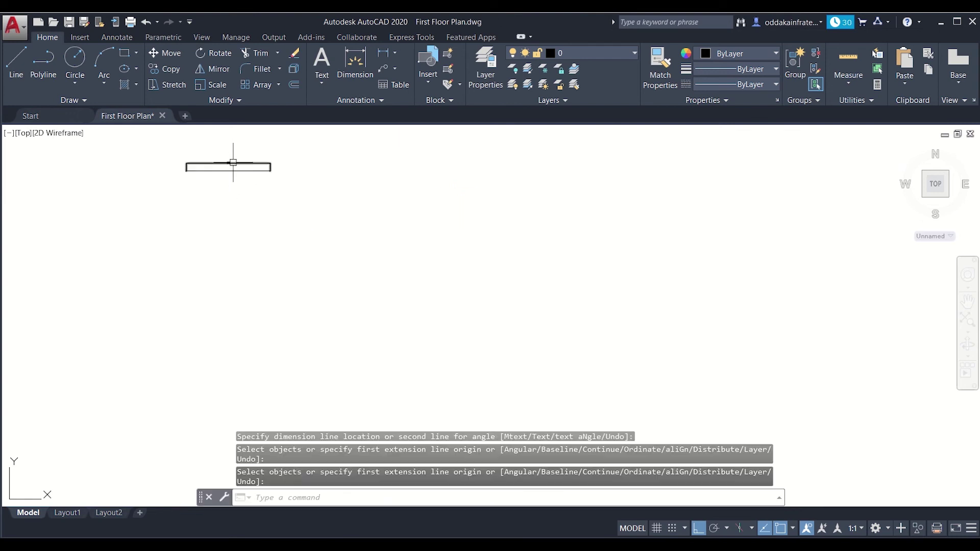
left_click(233, 163)
key("Delete")
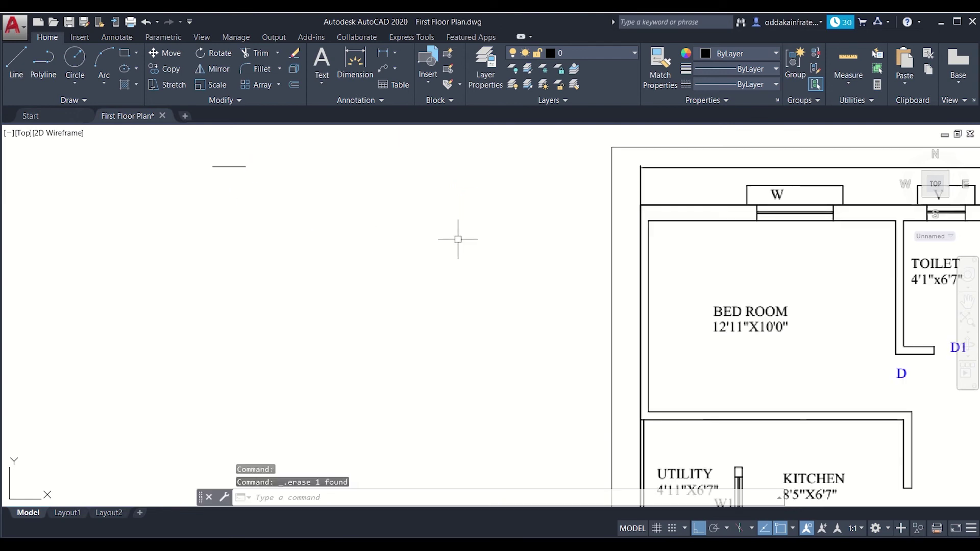
Step: Examine the room sizes and wall layout on the plan image, from the upper bedroom down to the puja room and balconies
scroll(458, 239, "down", 4)
middle_click_drag(459, 259, 433, 196)
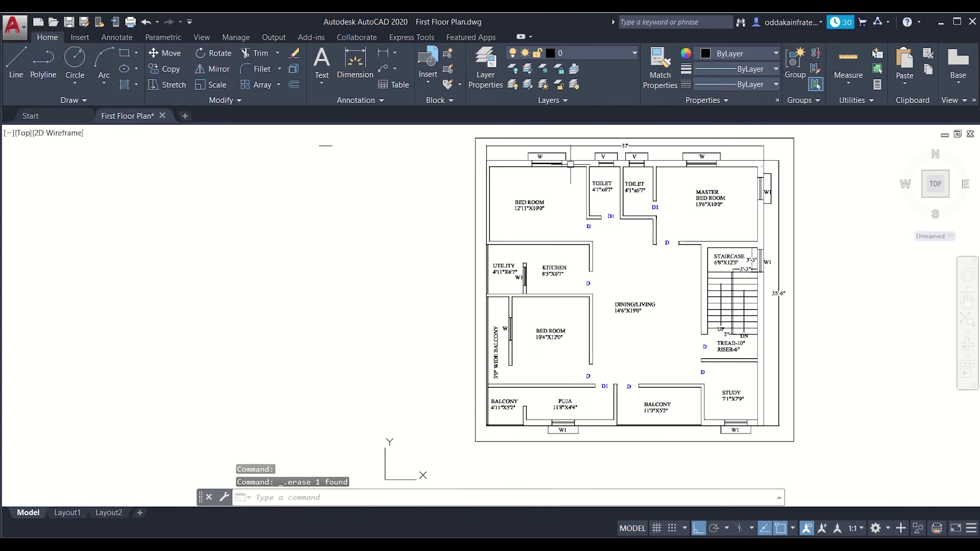
scroll(570, 163, "up", 2)
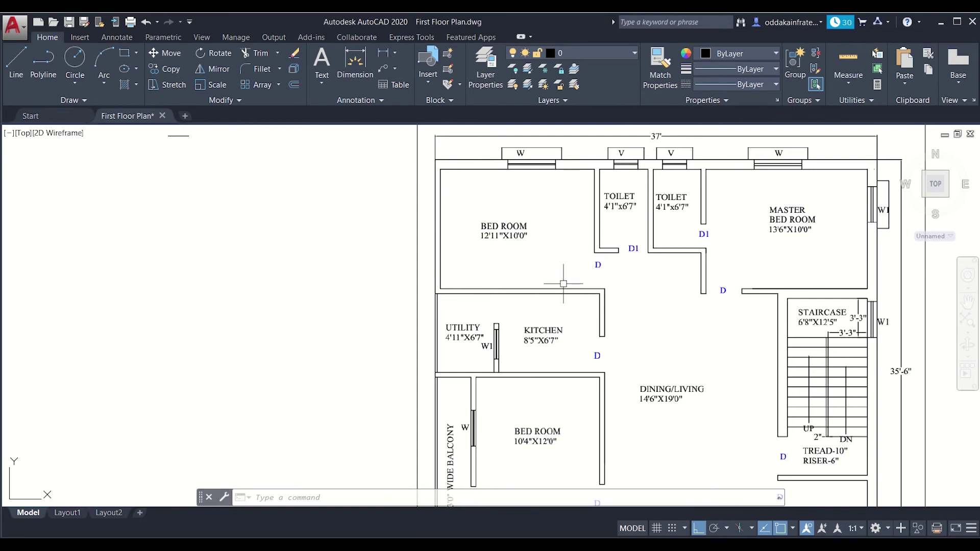
scroll(564, 283, "down", 3)
scroll(542, 256, "up", 3)
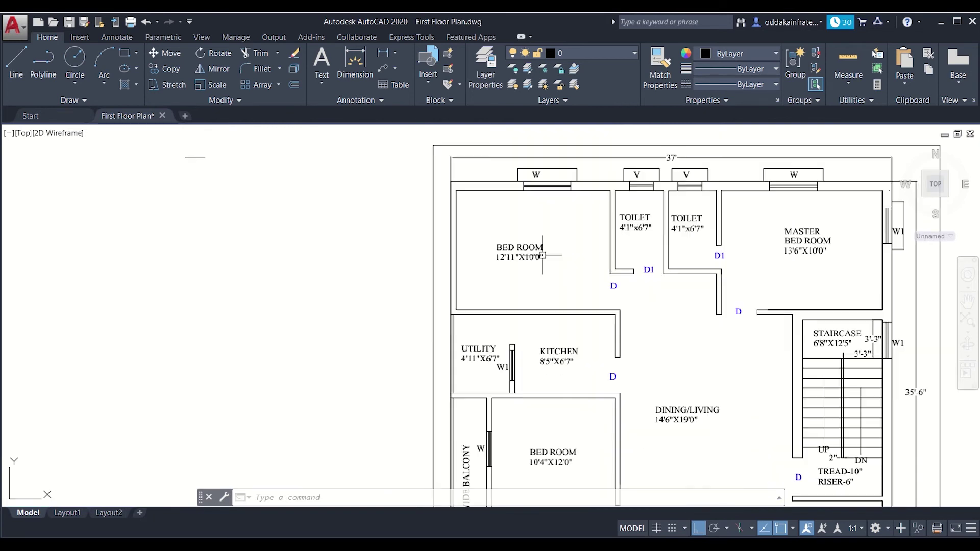
scroll(544, 252, "up", 2)
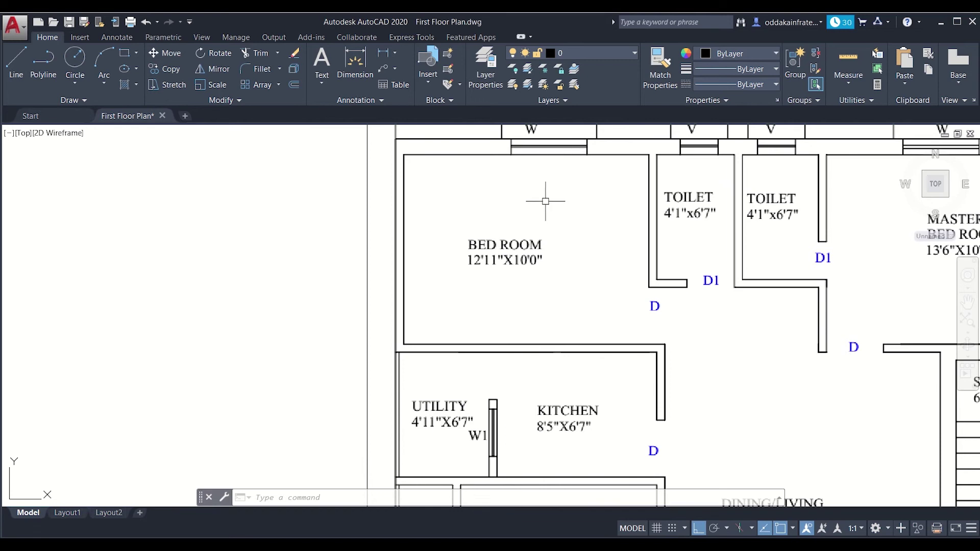
scroll(546, 201, "down", 3)
scroll(545, 260, "up", 3)
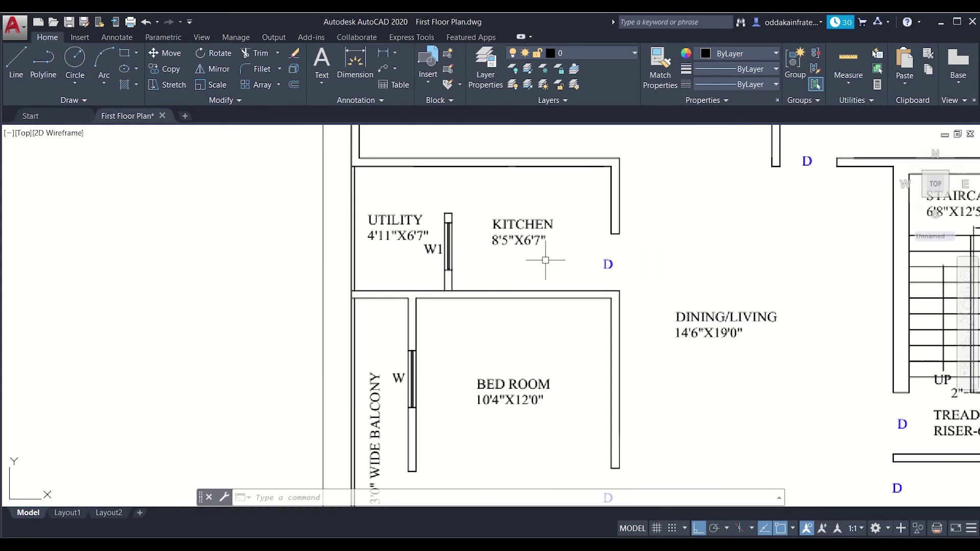
middle_click_drag(527, 334, 515, 234)
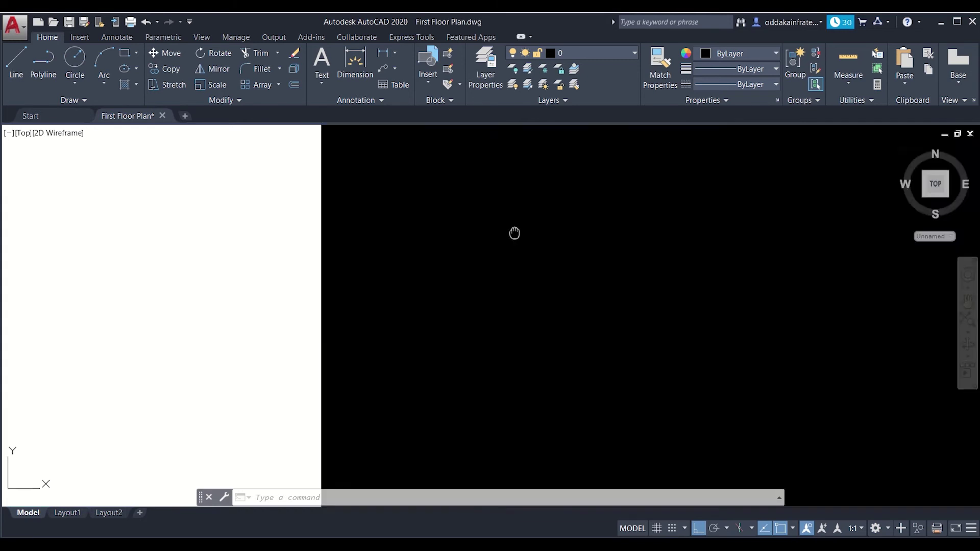
middle_click_drag(494, 276, 495, 245)
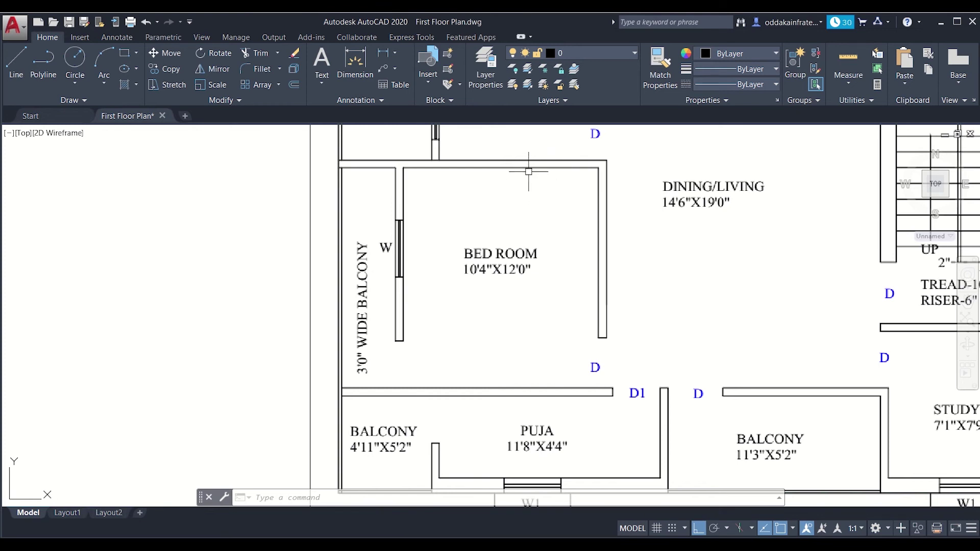
Step: Examine the puja room, the adjoining balconies and their wall layout along the lower edge of the plan image
middle_click_drag(513, 327, 501, 206)
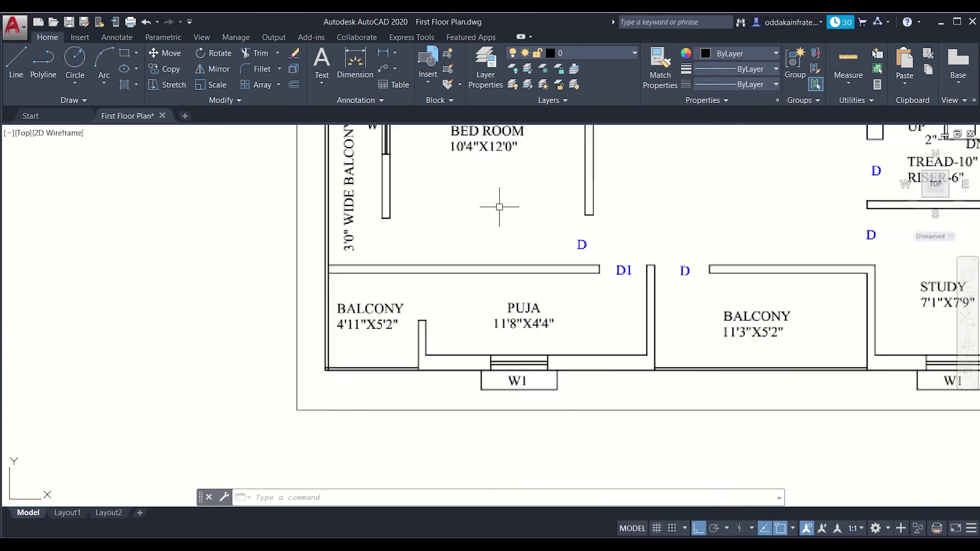
scroll(460, 282, "up", 4)
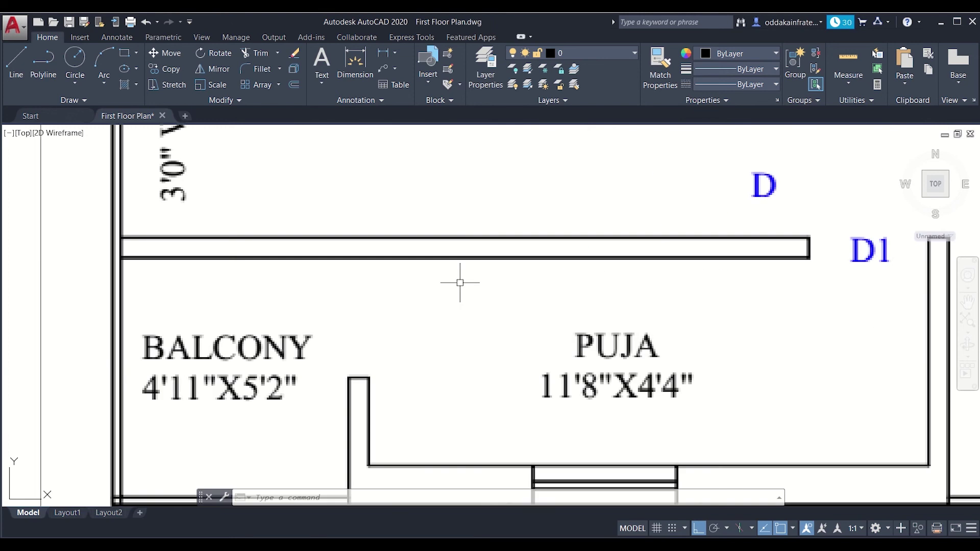
middle_click_drag(404, 327, 398, 233)
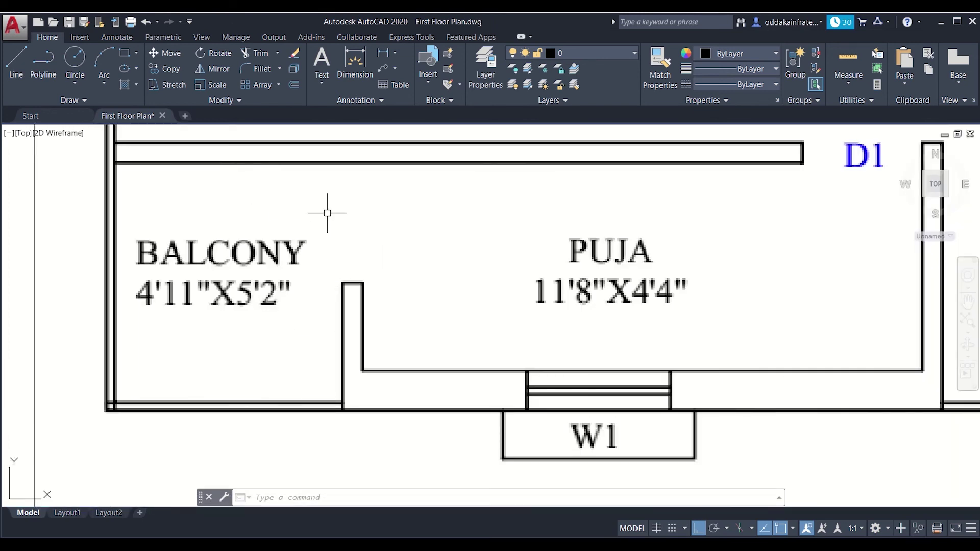
scroll(324, 289, "down", 4)
scroll(378, 271, "down", 4)
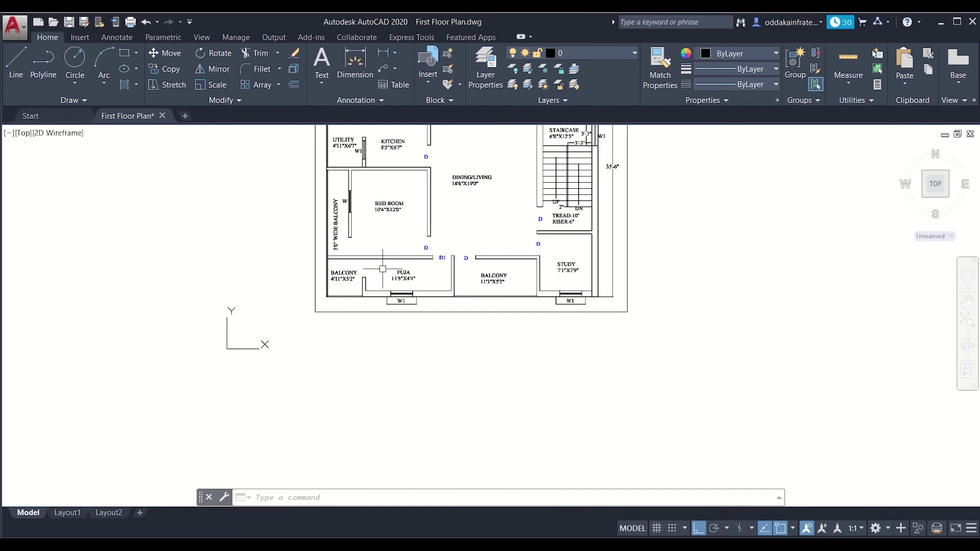
scroll(382, 269, "down", 2)
middle_click_drag(367, 260, 533, 347)
scroll(316, 274, "down", 4)
middle_click_drag(256, 244, 381, 296)
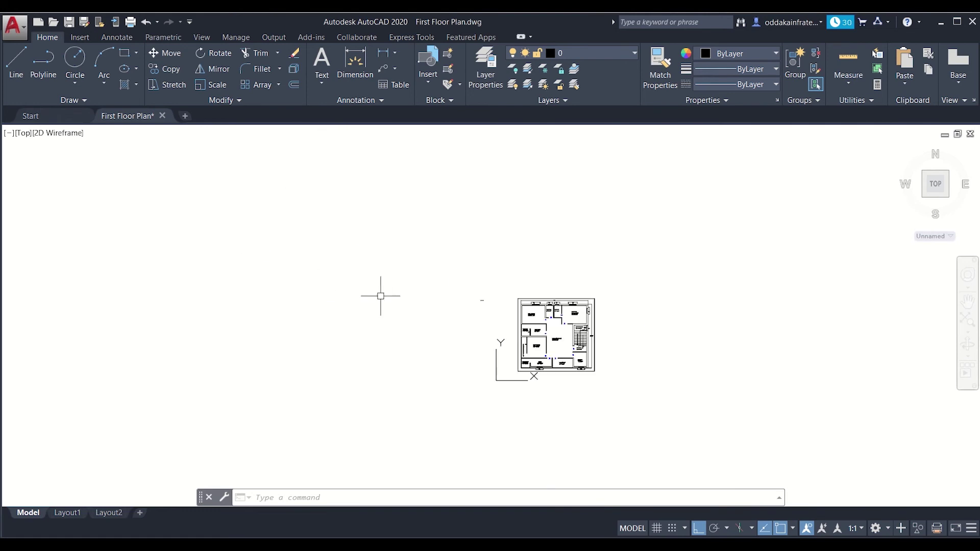
Step: Offset the 37' line 10" downward to form the inner face of the outer wall
scroll(485, 302, "up", 8)
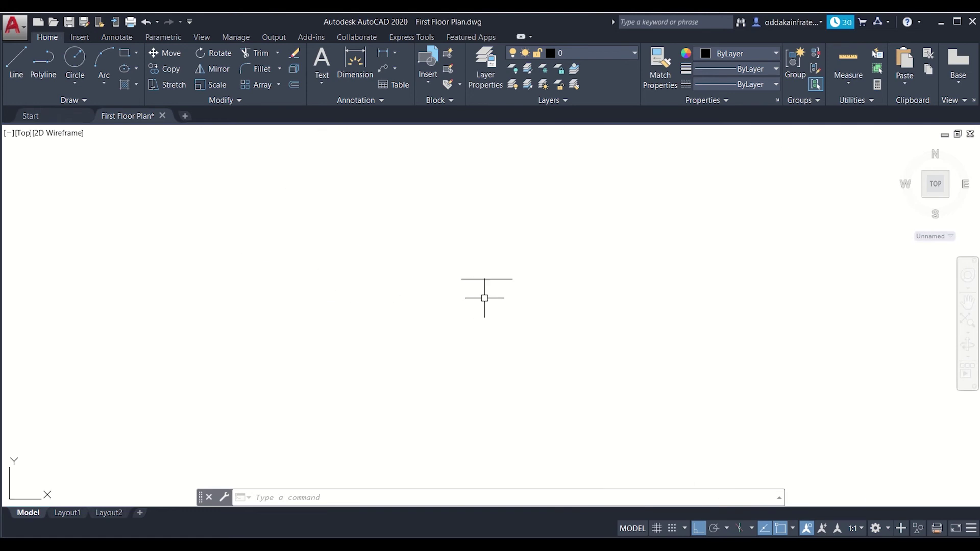
scroll(505, 301, "up", 2)
scroll(481, 280, "down", 3)
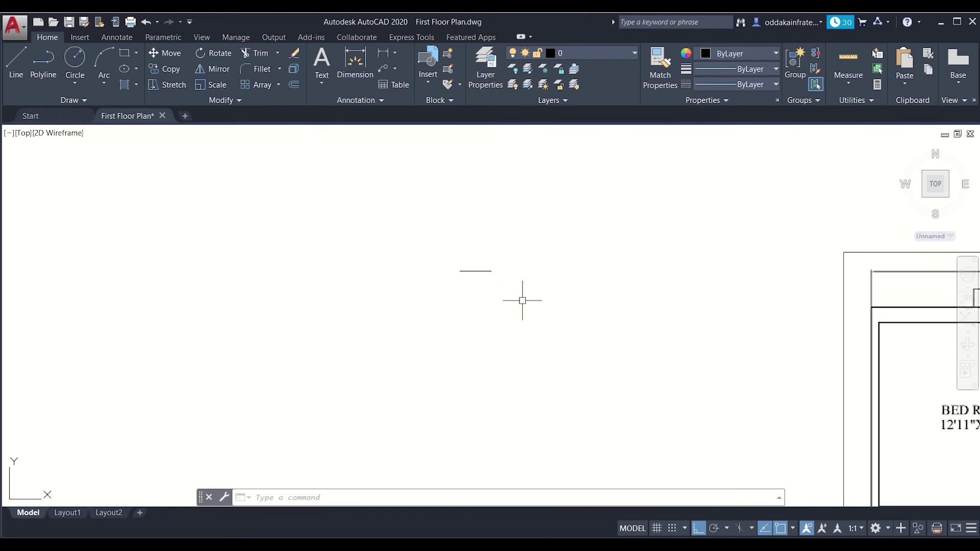
middle_click_drag(522, 301, 466, 302)
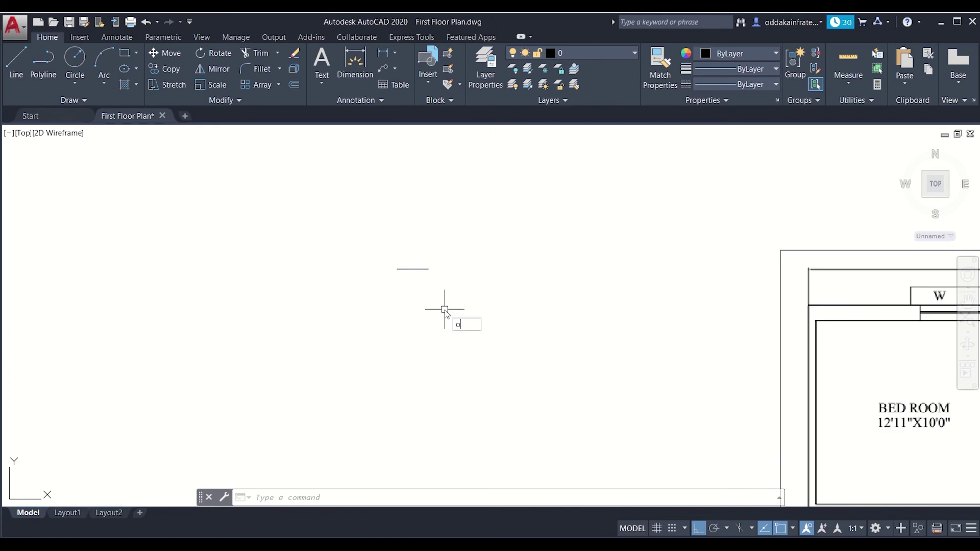
key("Return")
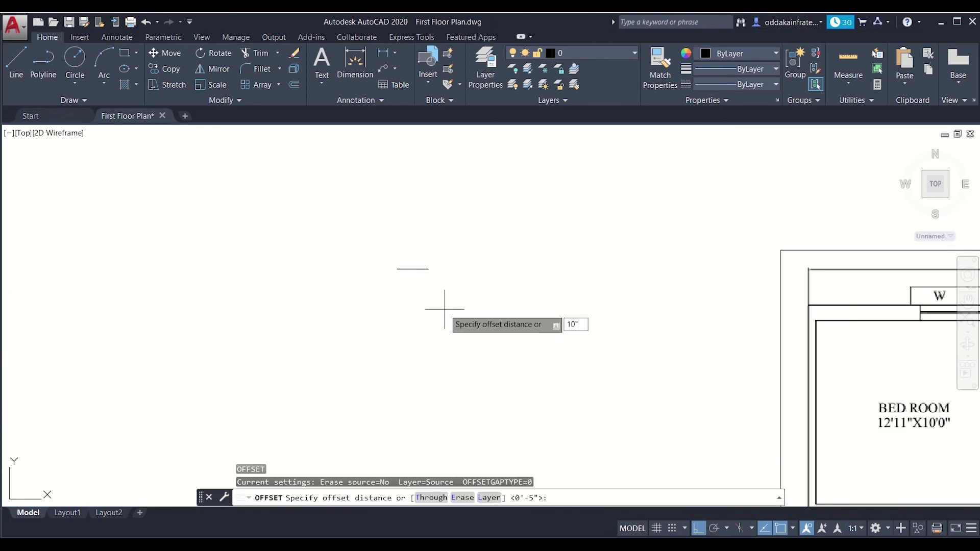
key("Return")
left_click(399, 269)
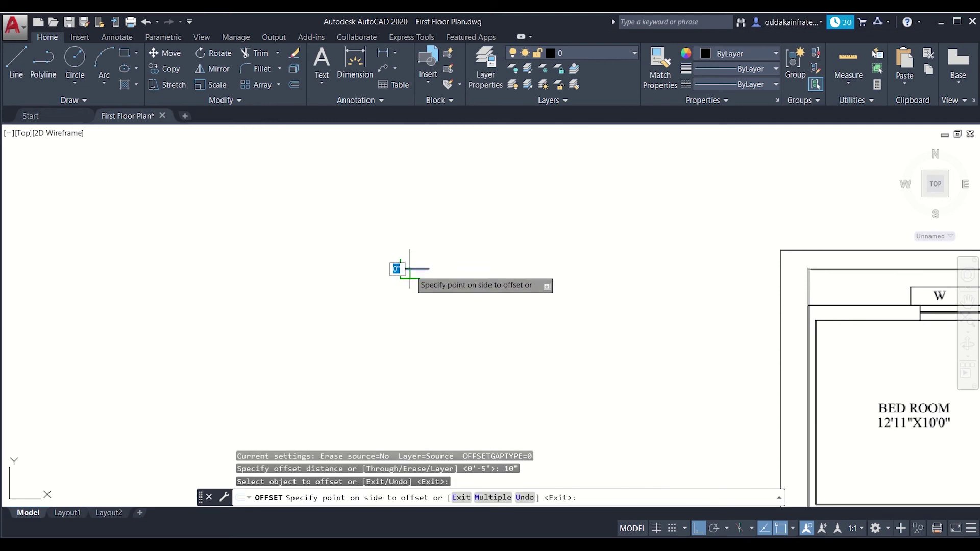
left_click(407, 272)
scroll(415, 270, "up", 2)
scroll(416, 270, "up", 2)
scroll(428, 278, "down", 4)
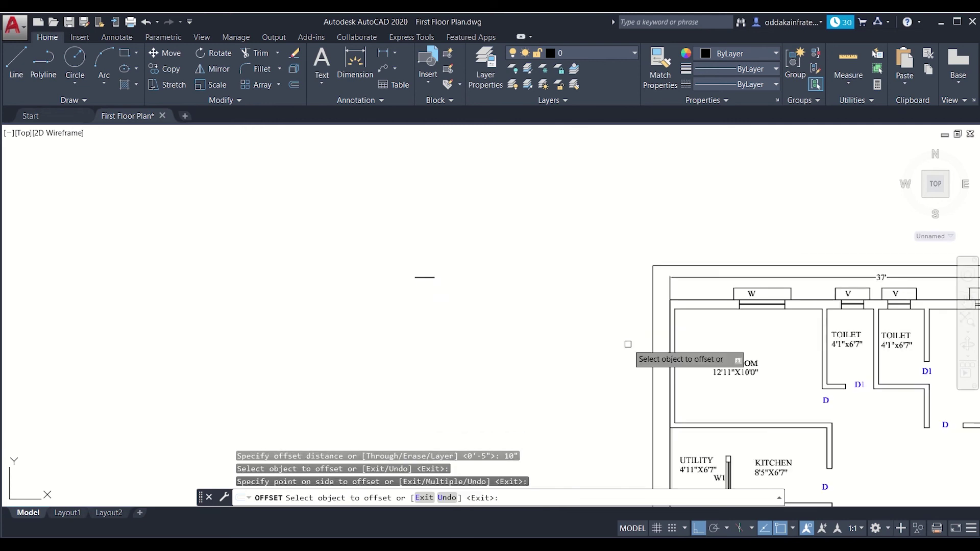
Step: Offset the lower wall line 10' downward for the depth of the upper bedroom
middle_click_drag(678, 353, 610, 331)
scroll(610, 331, "up", 1)
scroll(675, 350, "up", 1)
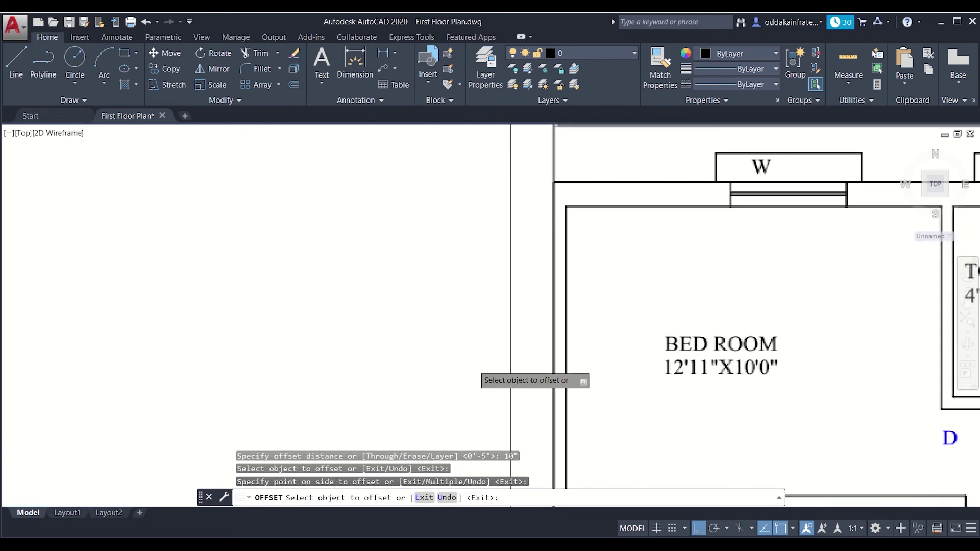
scroll(314, 317, "down", 3)
scroll(238, 261, "up", 4)
scroll(403, 330, "up", 2)
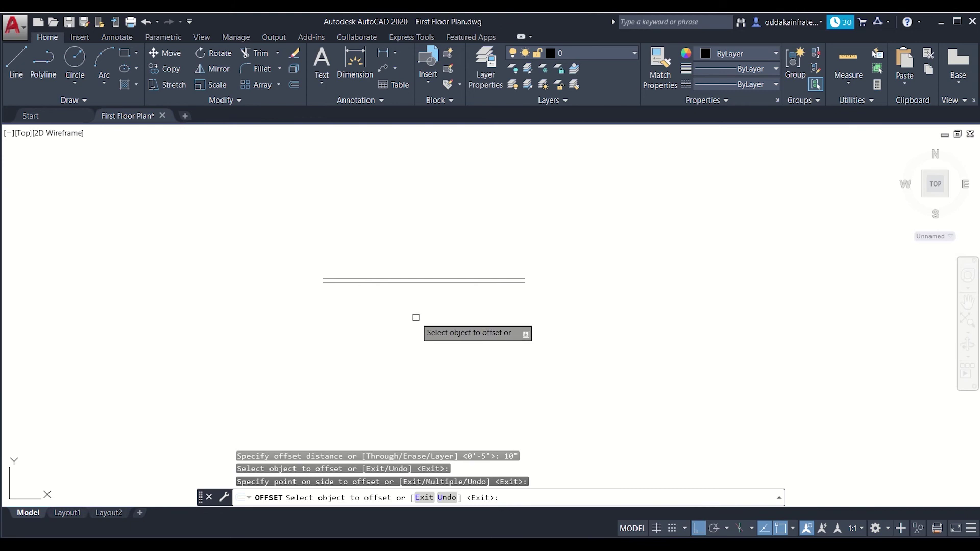
key("Return")
key("Return")
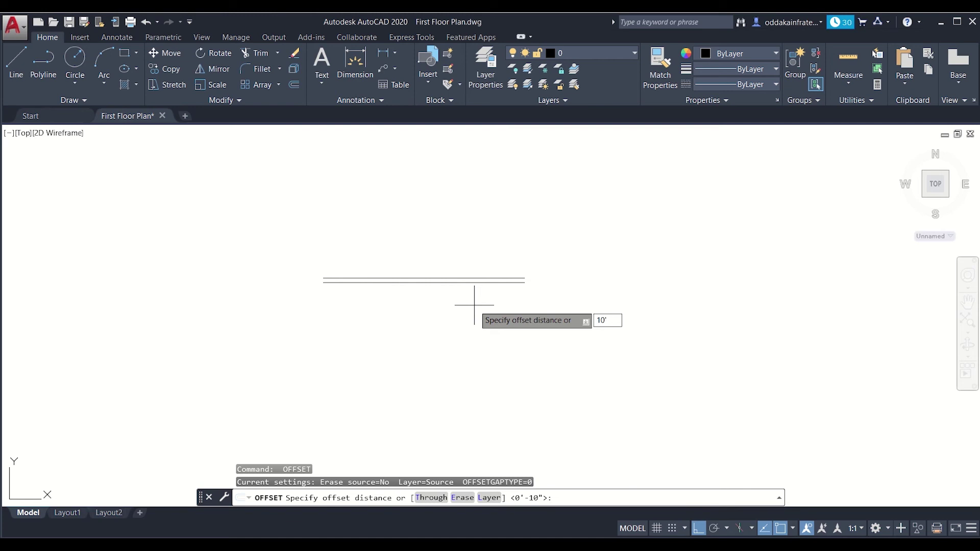
key("Return")
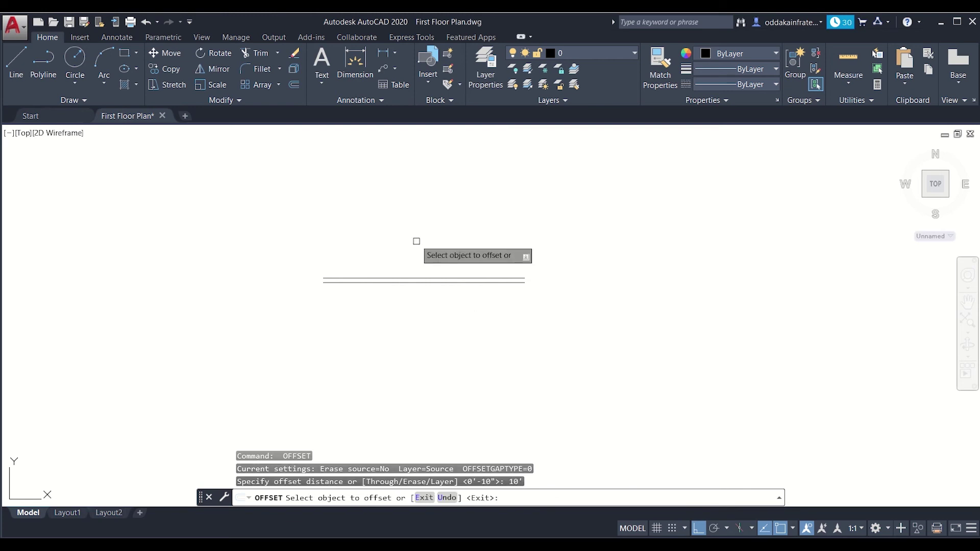
left_click(449, 281)
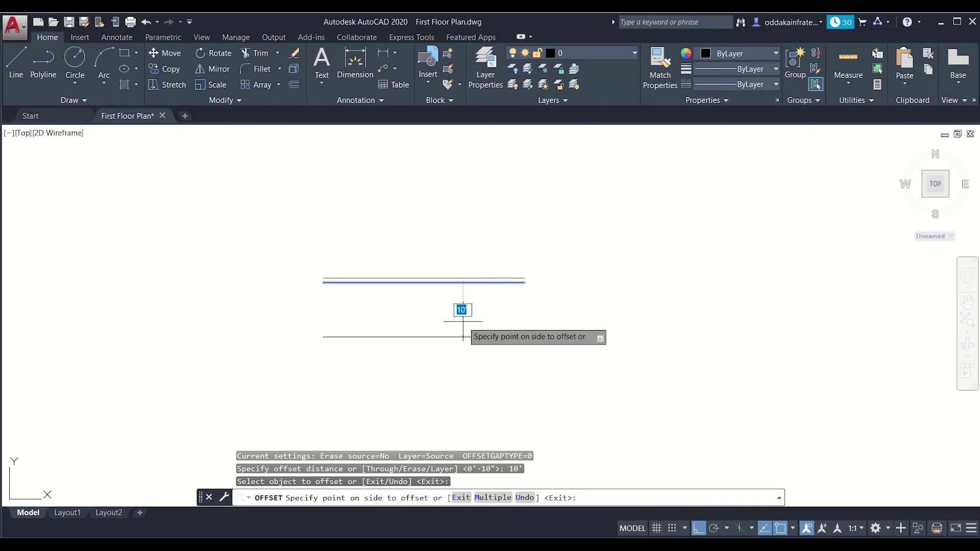
left_click(457, 310)
Step: Scale the plan image by a factor of .25 about its upper-left corner
scroll(453, 313, "down", 5)
middle_click_drag(563, 342, 371, 261)
scroll(370, 262, "down", 6)
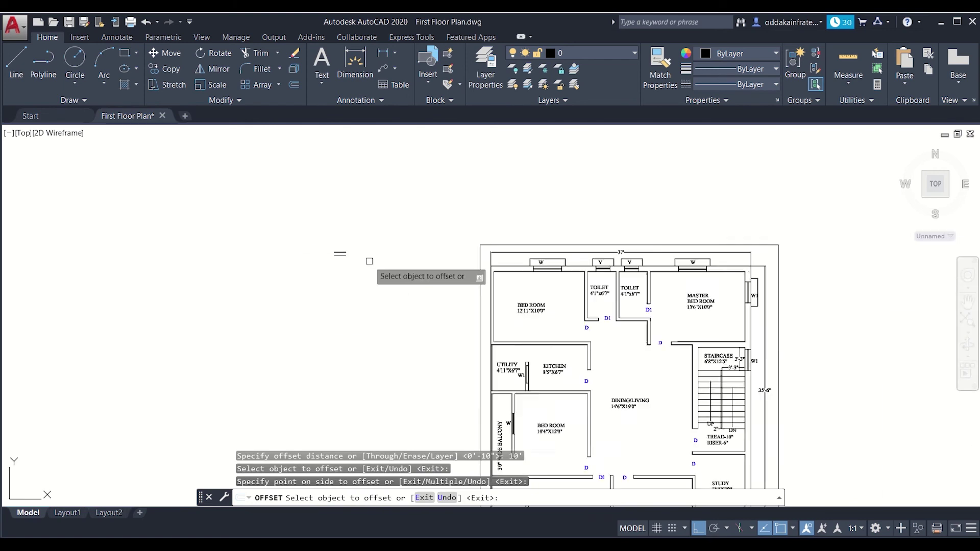
middle_click_drag(504, 328, 412, 209)
scroll(440, 284, "down", 5)
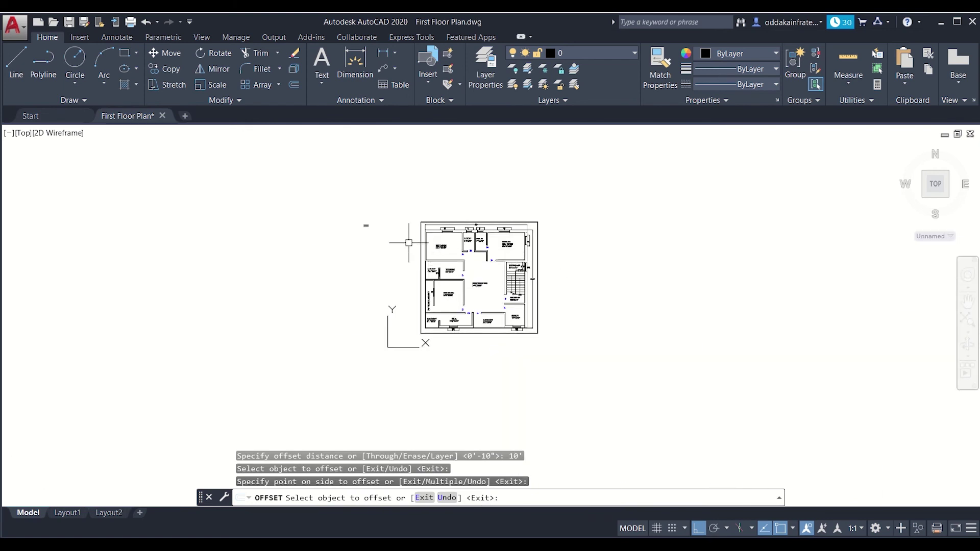
key("Escape")
left_click(402, 210)
left_click(589, 378)
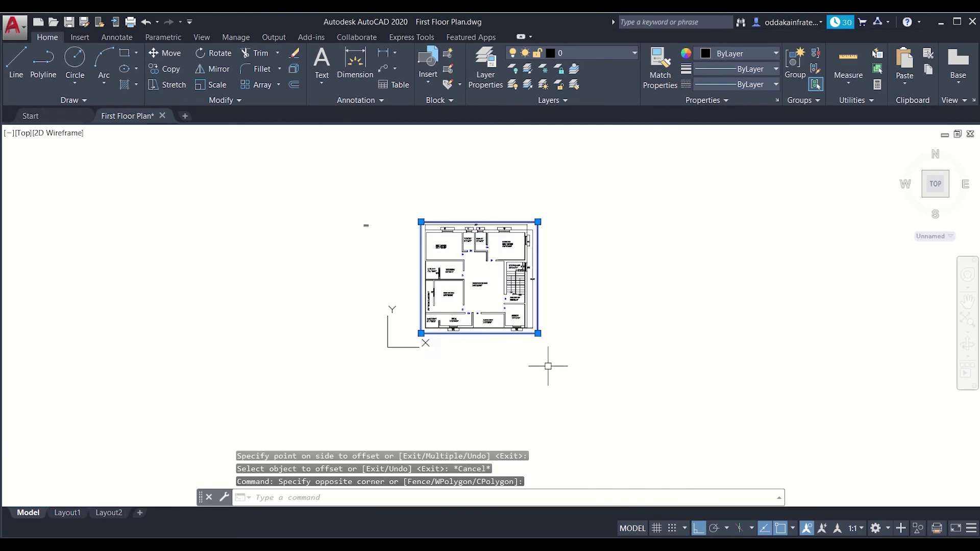
left_click(421, 334)
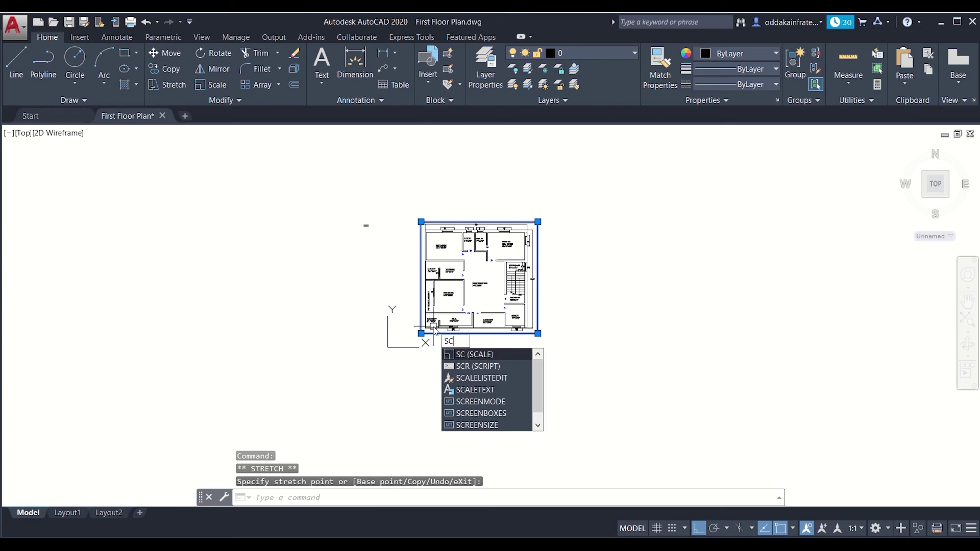
key("Return")
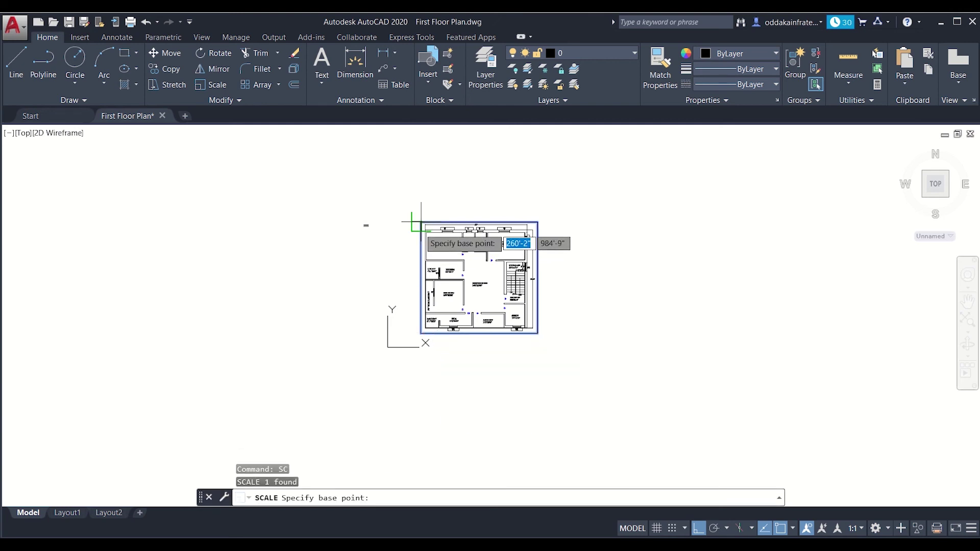
left_click(421, 222)
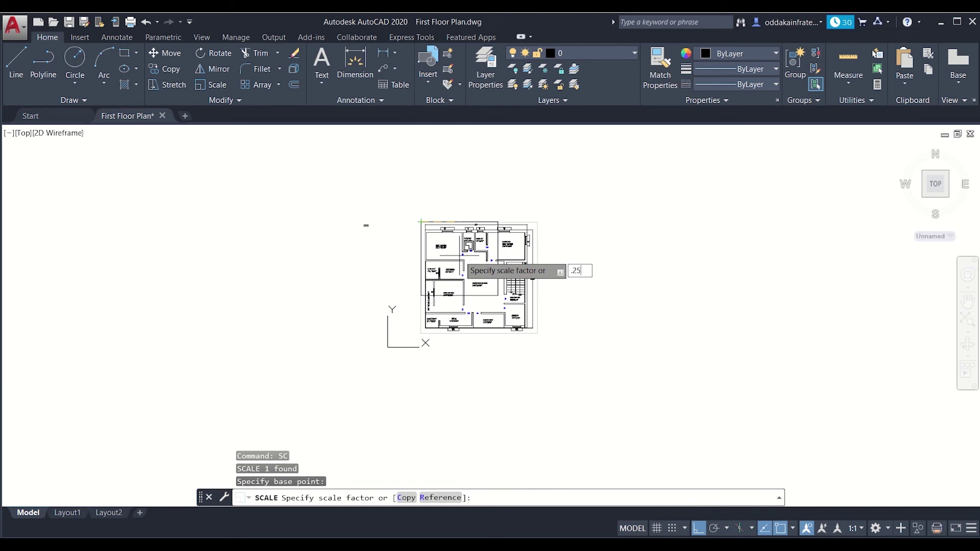
key("Return")
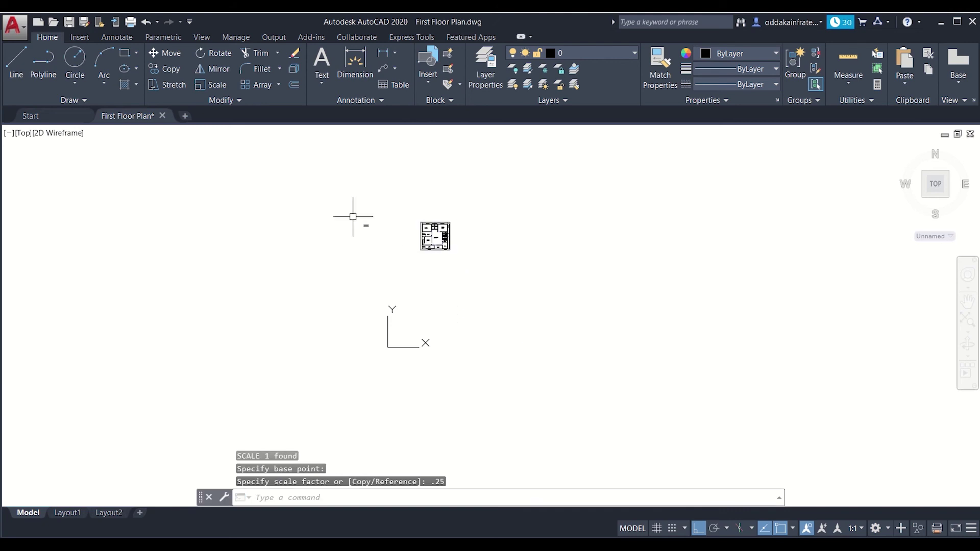
Step: Move the three horizontal wall lines together horizontally toward the scaled plan image, with Ortho on
scroll(406, 234, "up", 4)
scroll(403, 240, "up", 2)
scroll(368, 219, "down", 2)
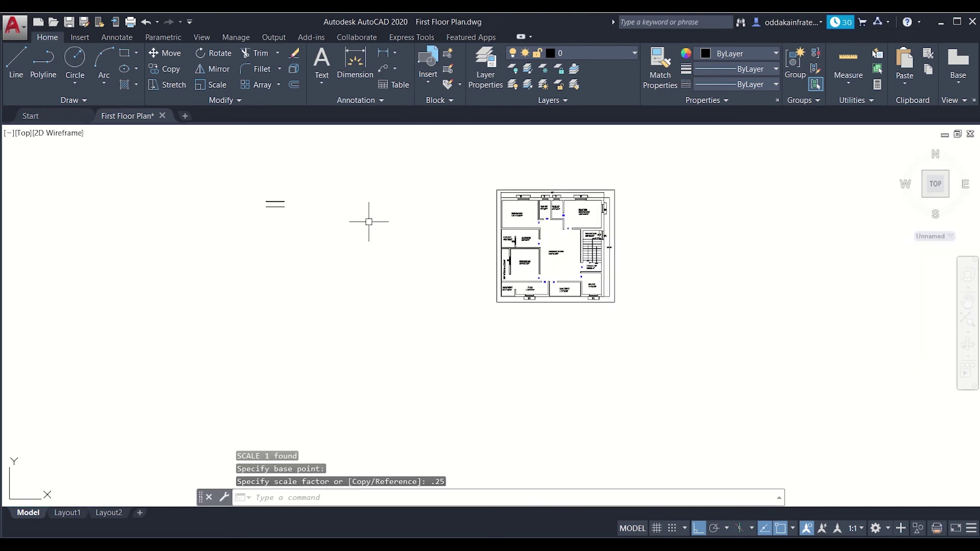
left_click(201, 173)
left_click(344, 238)
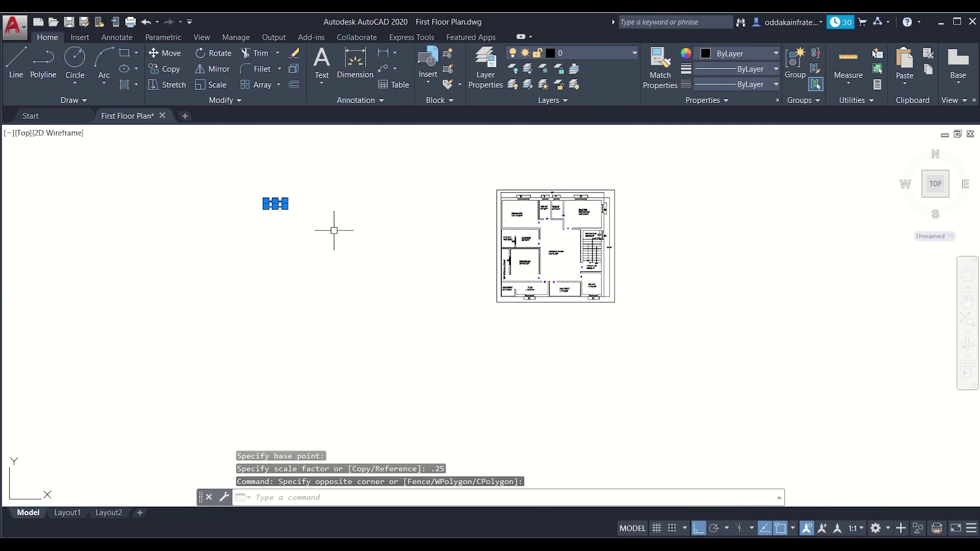
key("Return")
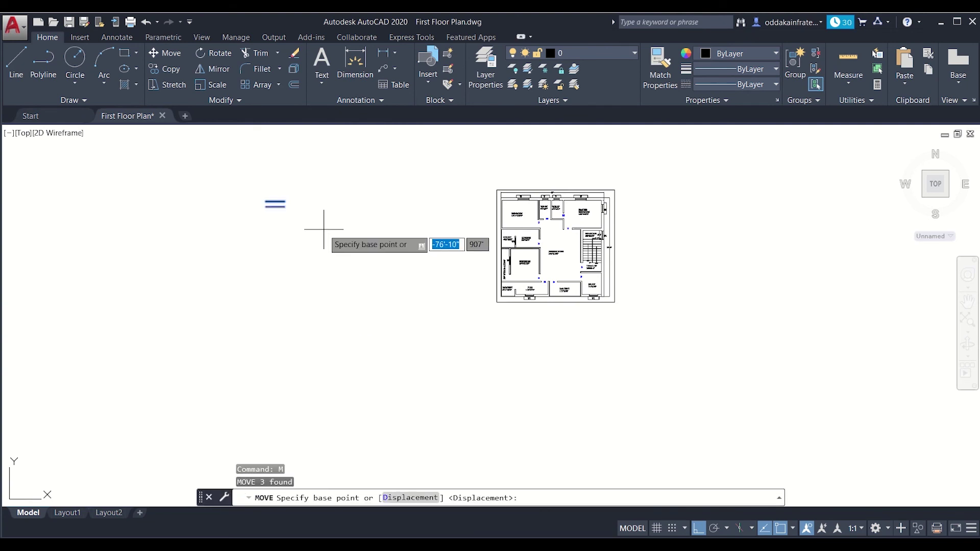
left_click(324, 230)
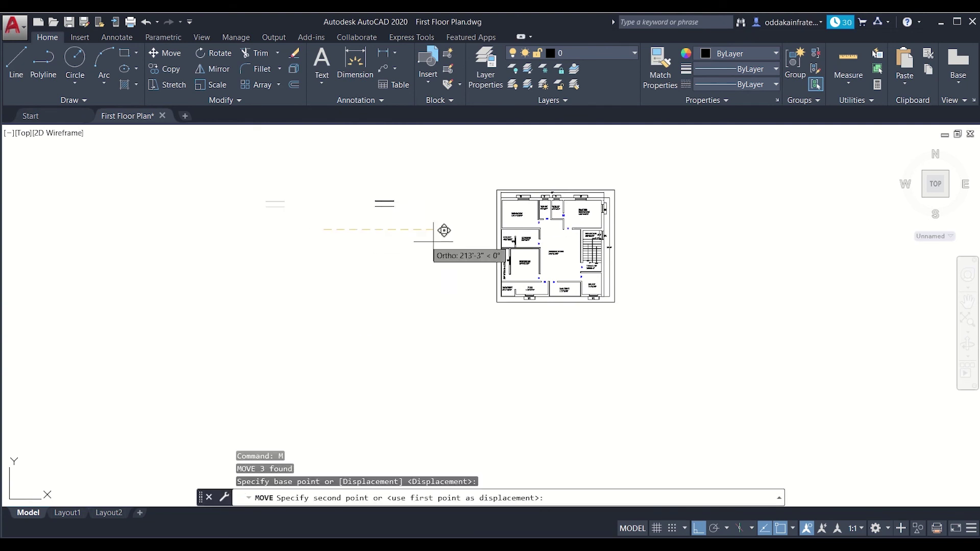
left_click(481, 238)
Step: Offset the lowest horizontal line 5" downward to form the inner wall below the bedroom
scroll(476, 226, "up", 3)
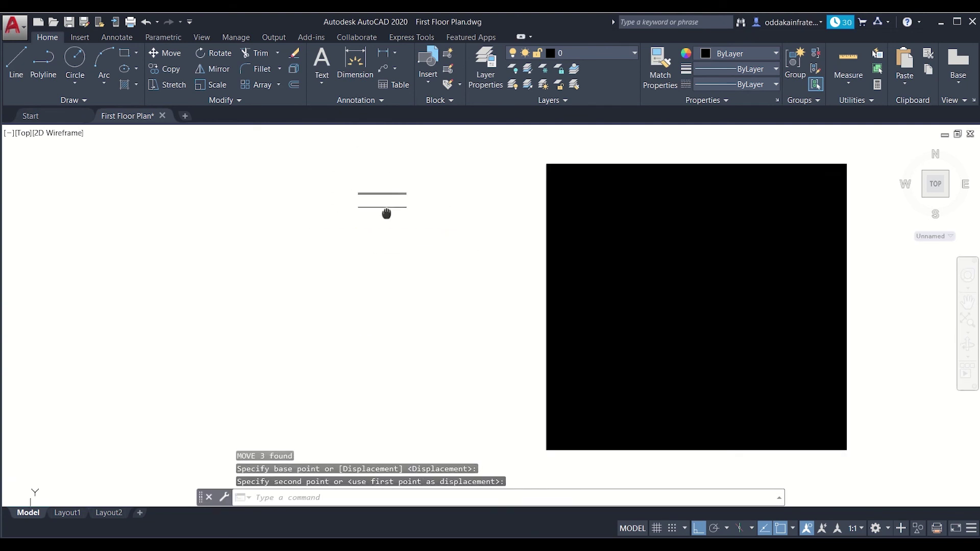
scroll(386, 209, "up", 4)
scroll(382, 226, "down", 2)
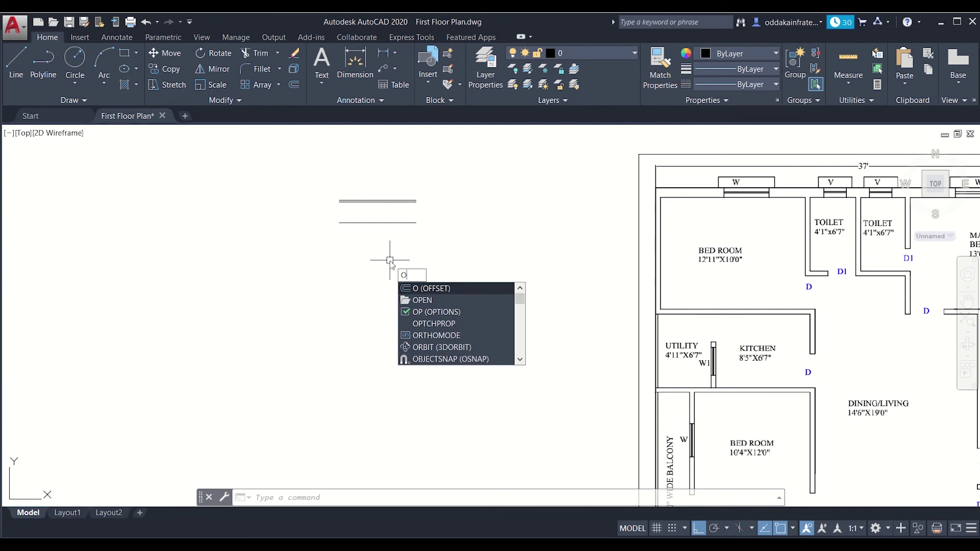
key("Return")
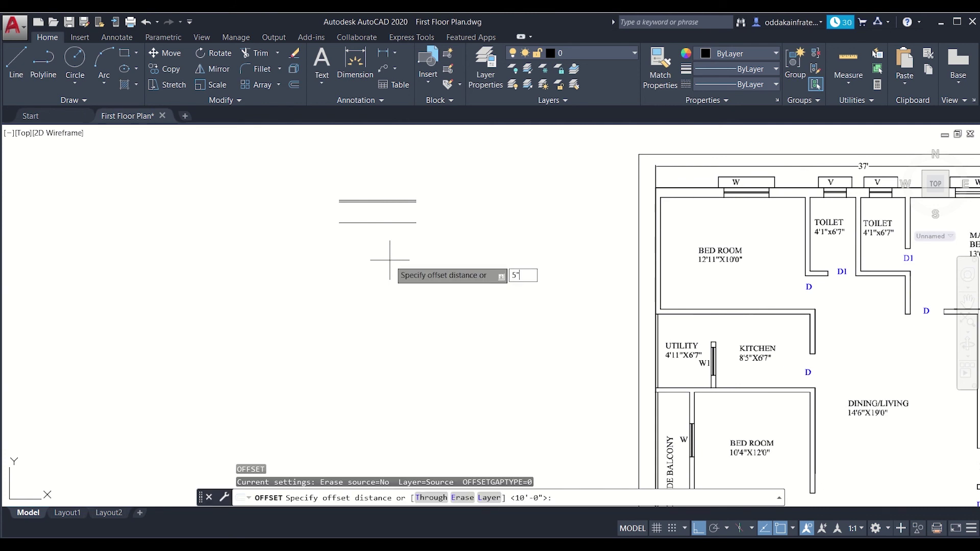
key("Return")
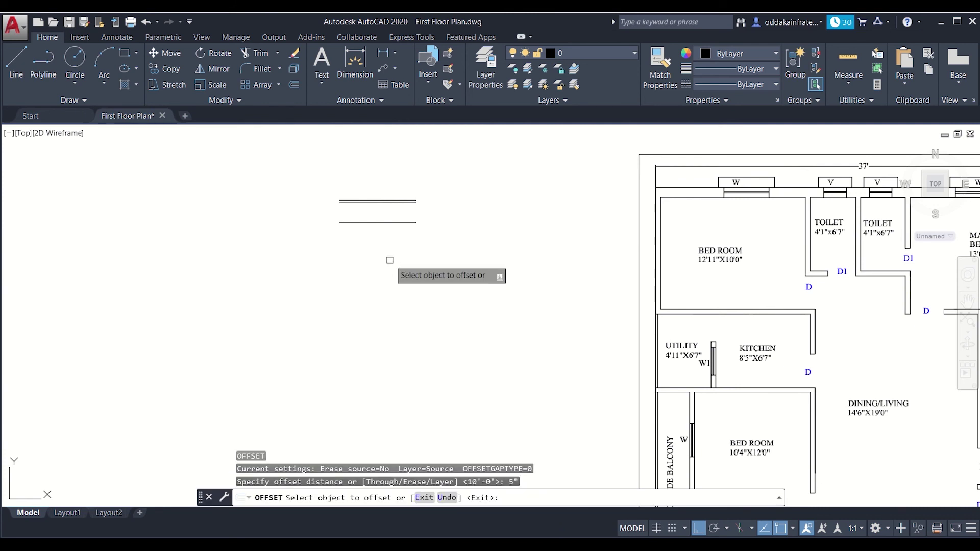
left_click(386, 224)
left_click(394, 250)
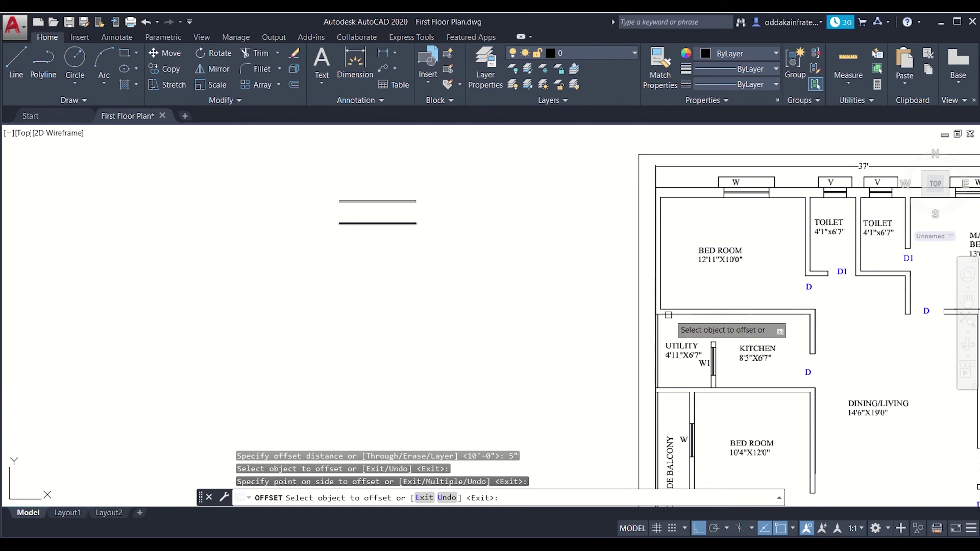
Step: Offset the lowest horizontal wall line 6'7" downward for the depth of the utility and kitchen
scroll(703, 313, "up", 5)
scroll(700, 316, "down", 5)
scroll(729, 330, "up", 2)
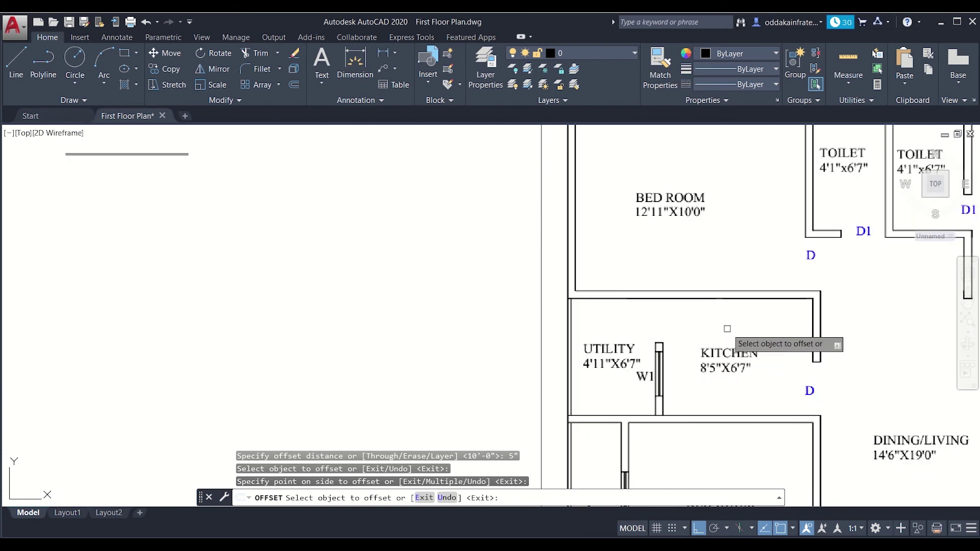
scroll(184, 216, "down", 2)
scroll(222, 217, "up", 2)
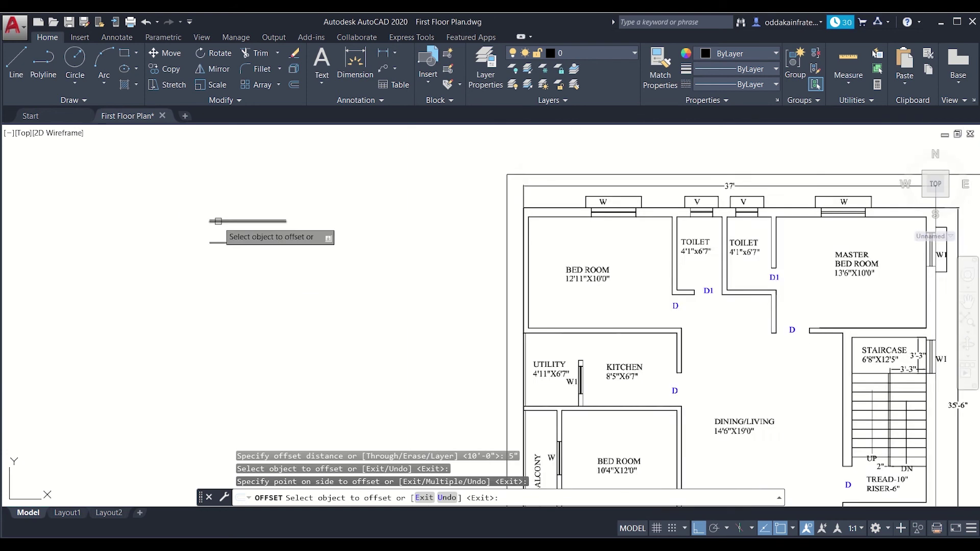
scroll(235, 249, "up", 2)
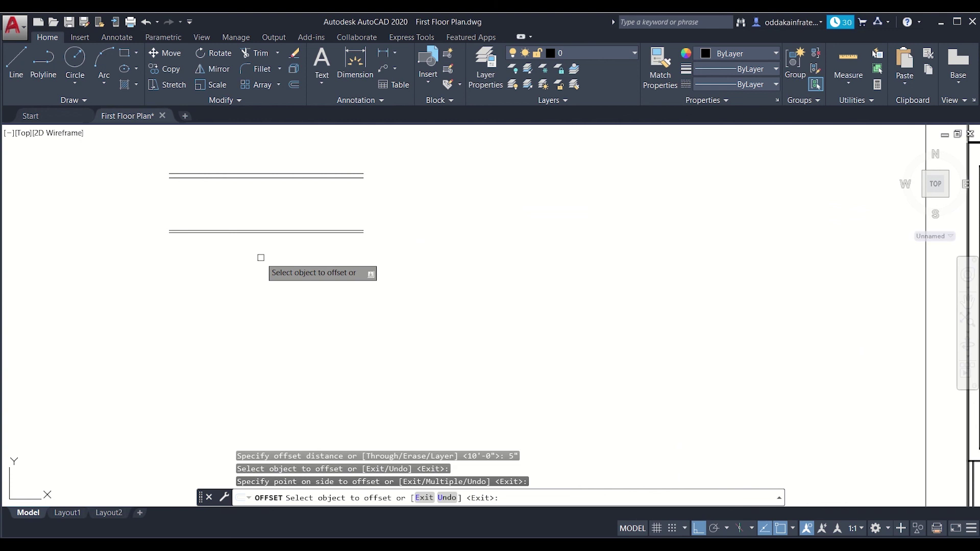
key("Return")
key("Return")
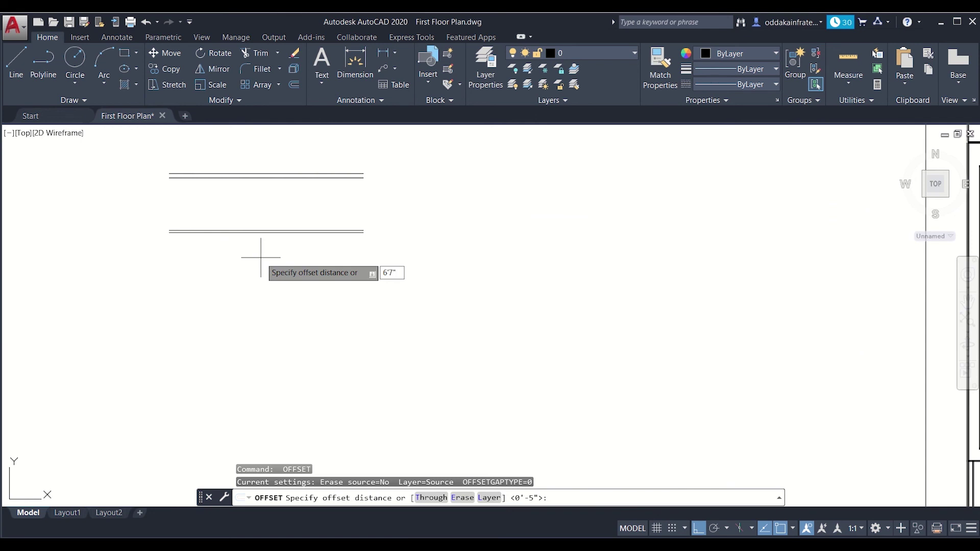
key("Return")
scroll(286, 244, "down", 2)
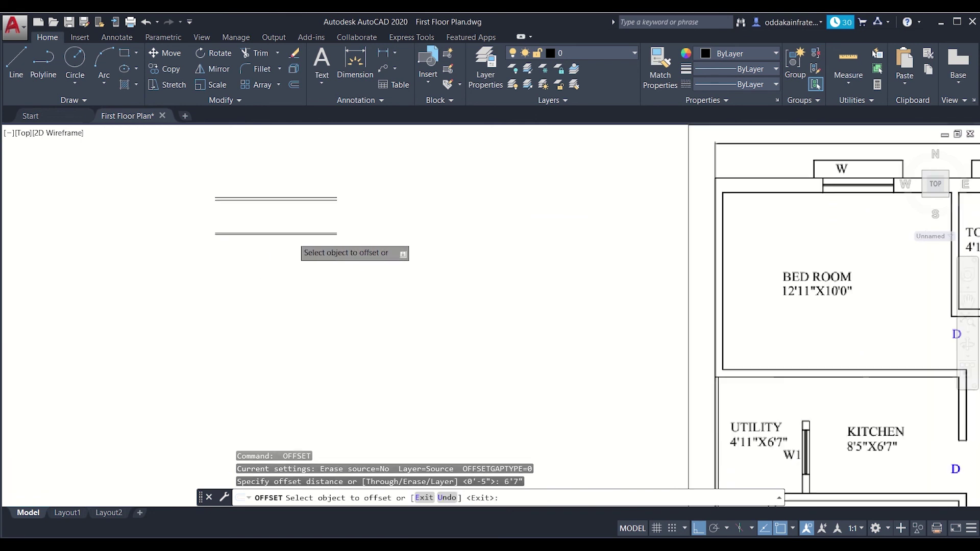
scroll(291, 240, "up", 2)
scroll(307, 232, "up", 3)
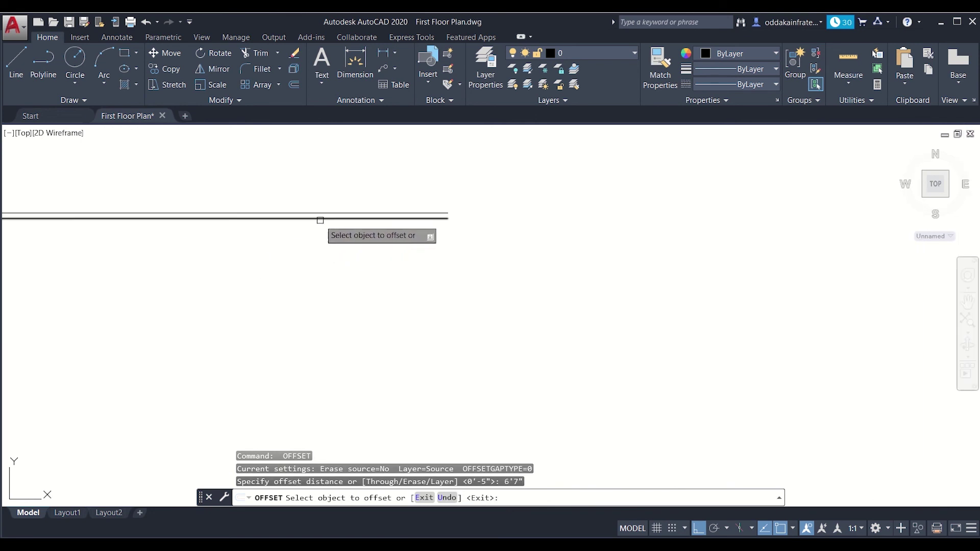
left_click(321, 220)
left_click(342, 333)
scroll(341, 334, "down", 2)
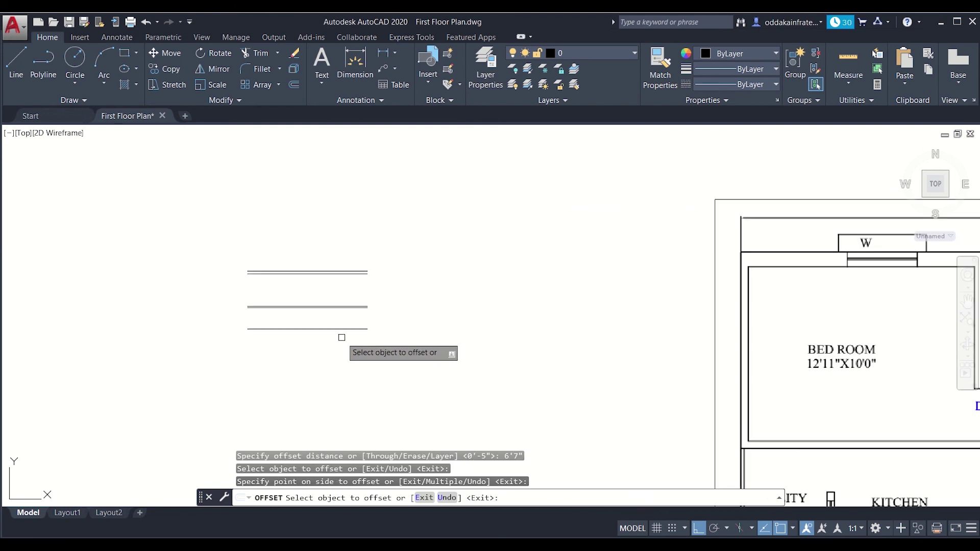
Step: Offset the new lowest line 5" downward to form the wall below the utility and kitchen
scroll(341, 336, "down", 2)
scroll(430, 387, "down", 2)
middle_click_drag(430, 388, 452, 278)
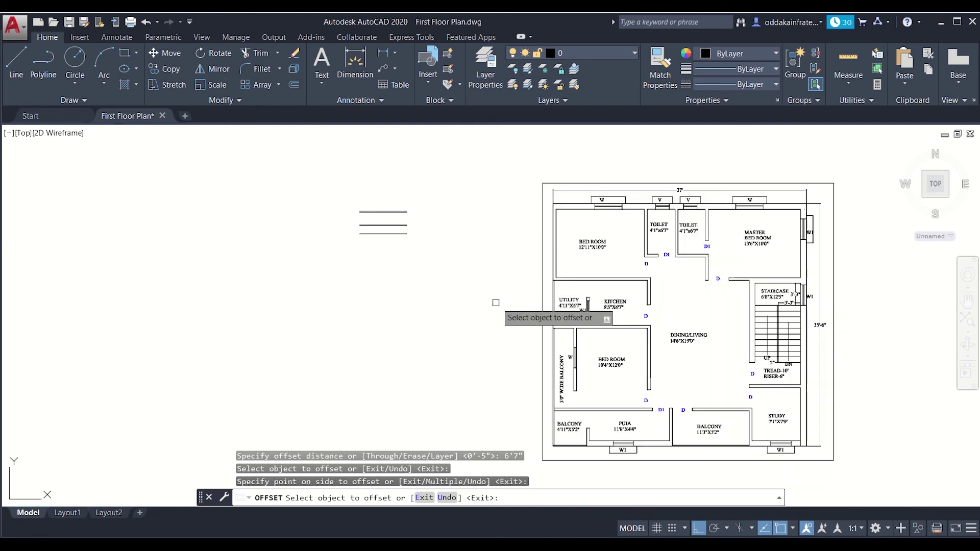
scroll(374, 218, "up", 3)
key("Return")
key("Return")
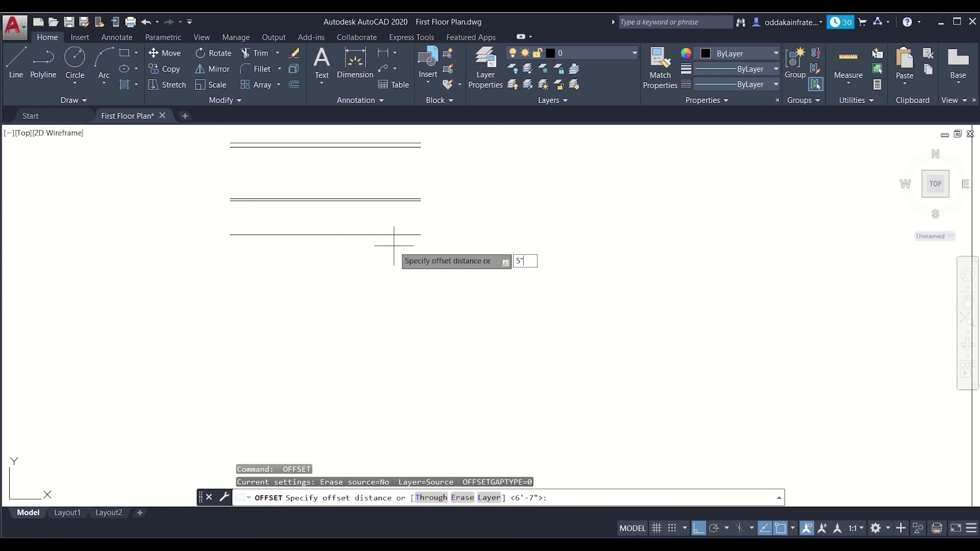
key("Return")
left_click(384, 234)
left_click(406, 271)
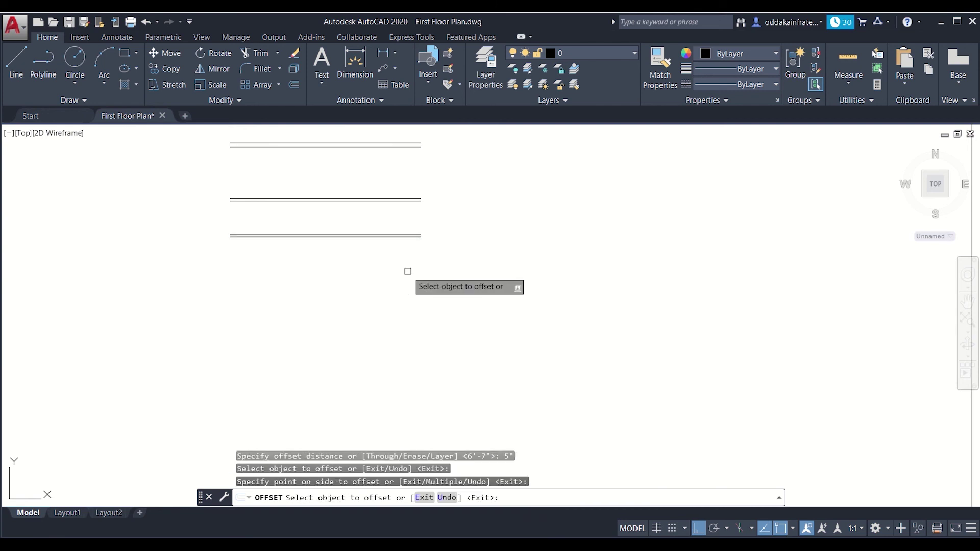
Step: Offset the lower line of the wall below the kitchen 12' downward for the depth of the lower bedroom
scroll(409, 273, "down", 3)
middle_click_drag(537, 329, 537, 284)
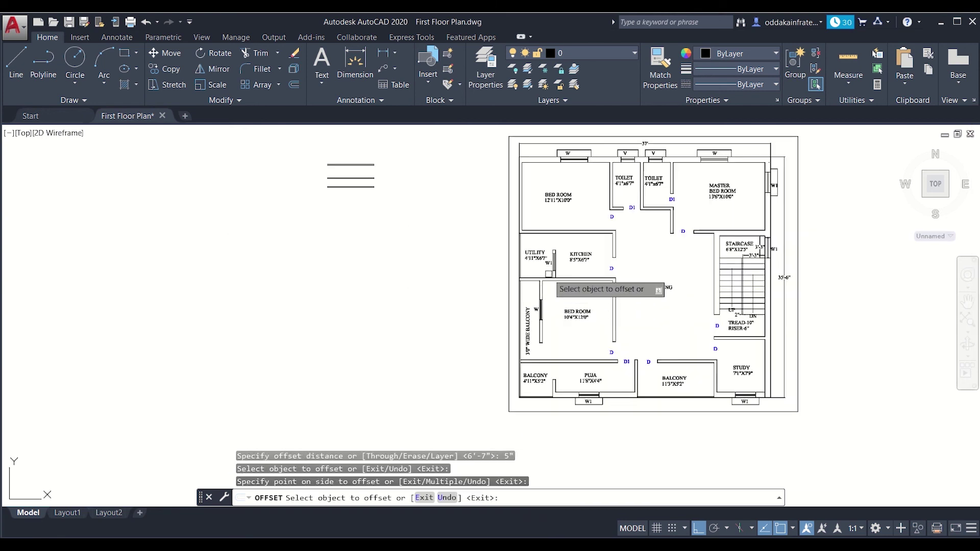
scroll(549, 276, "up", 2)
mouse_move(674, 319)
middle_mouse_down()
mouse_move(594, 258)
mouse_move(587, 279)
middle_mouse_up()
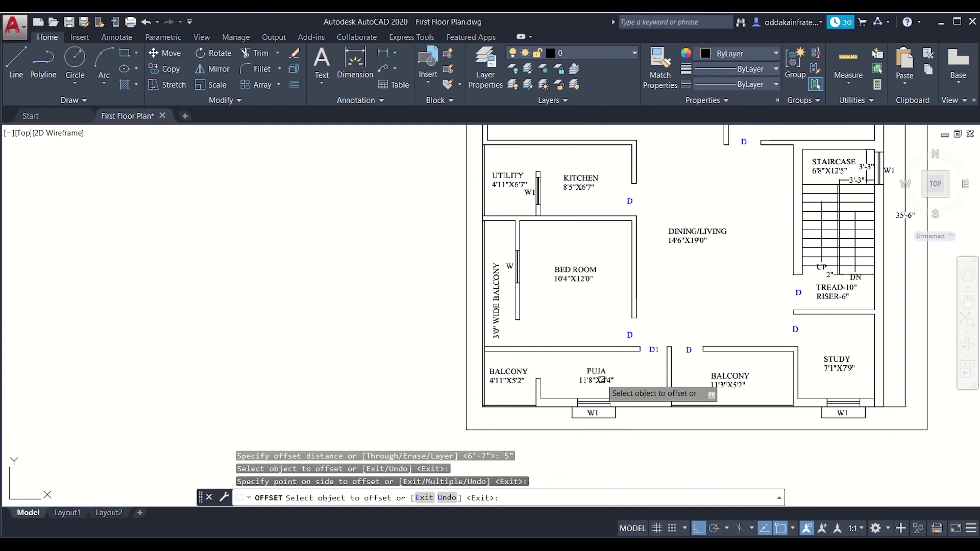
scroll(445, 260, "down", 3)
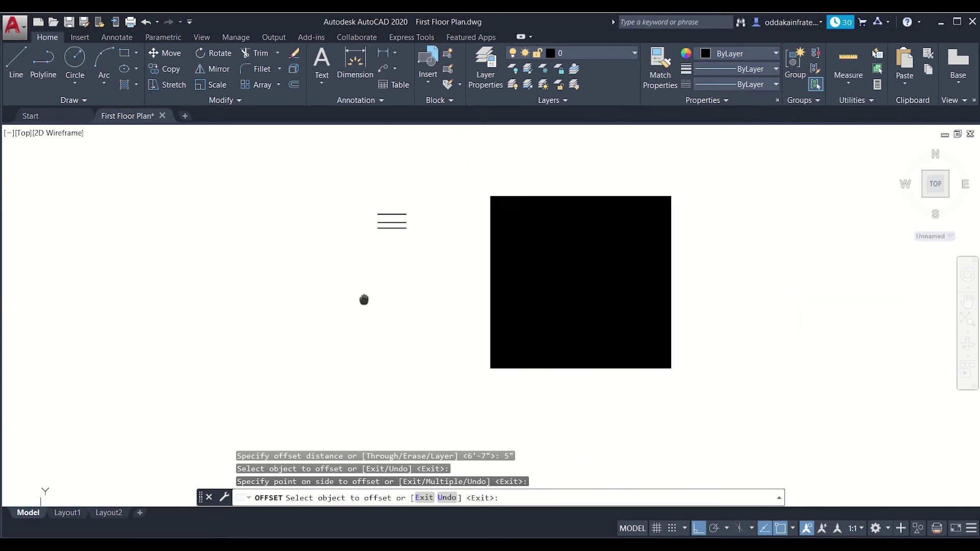
scroll(413, 257, "up", 4)
key("Return")
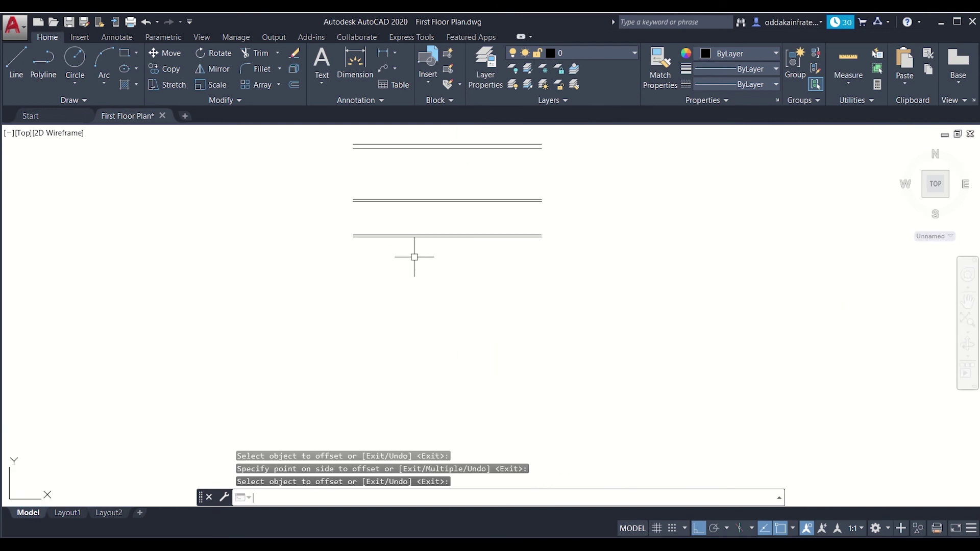
key("Return")
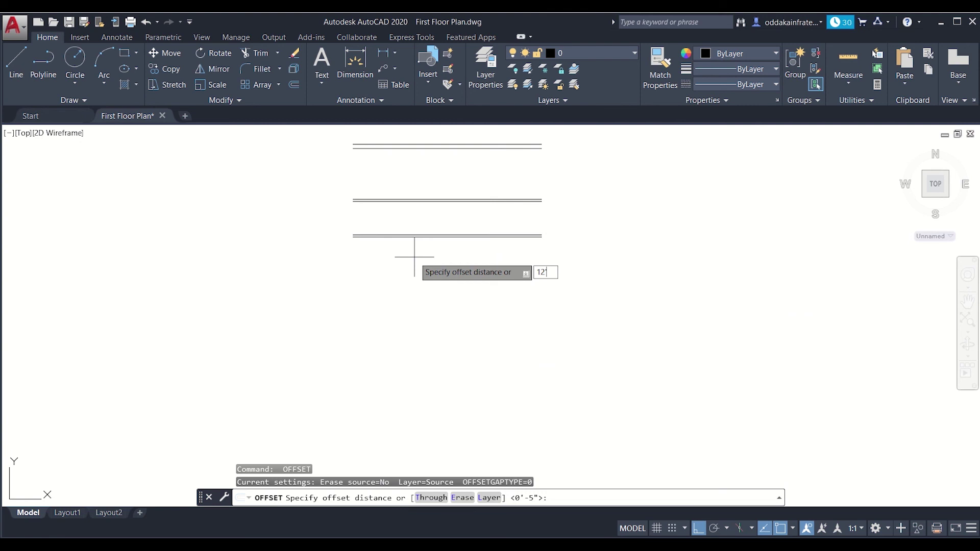
type("12'")
key("Return")
scroll(415, 257, "up", 3)
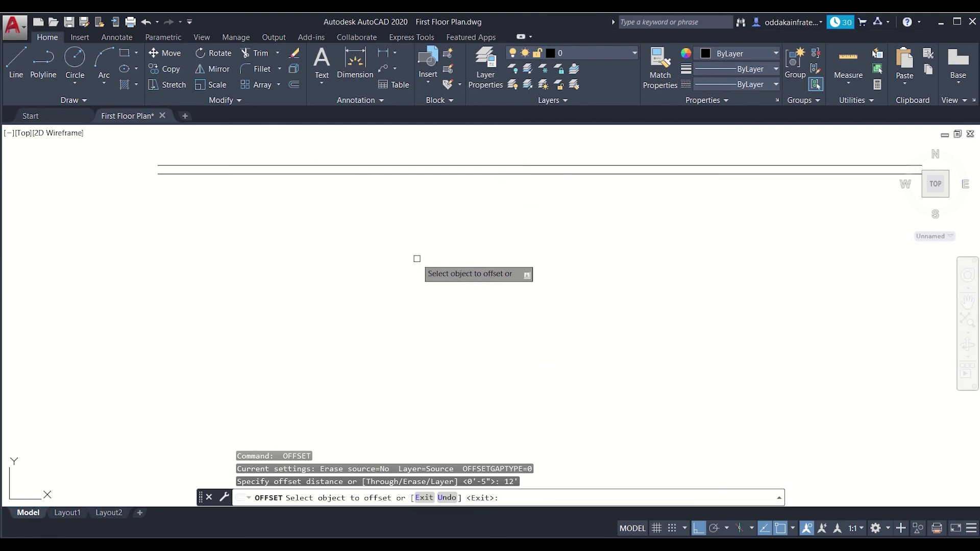
left_click(452, 176)
left_click(456, 267)
scroll(466, 280, "down", 3)
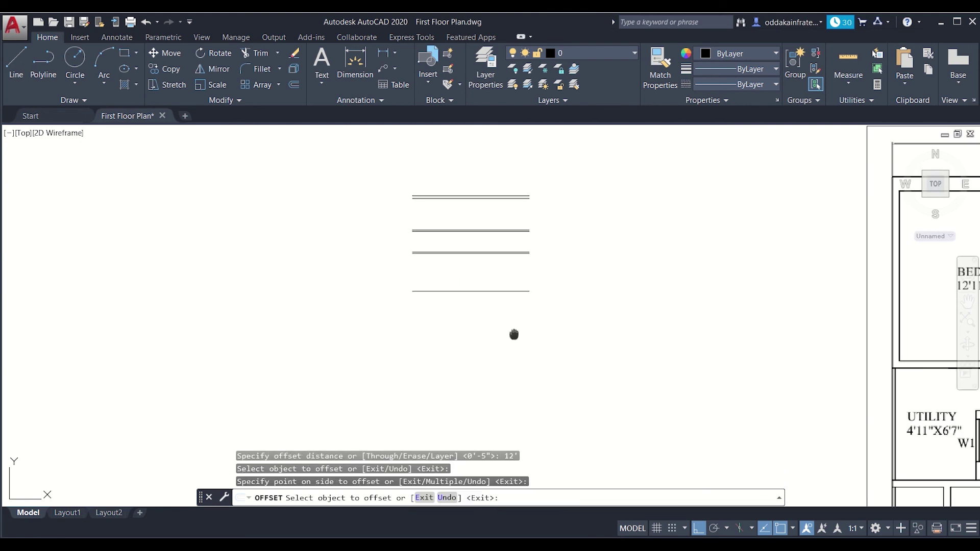
Step: Examine the puja and balcony dimensions below the lower bedroom in the plan image and compare them with the drawn lines
middle_click_drag(514, 335, 444, 256)
scroll(512, 285, "down", 2)
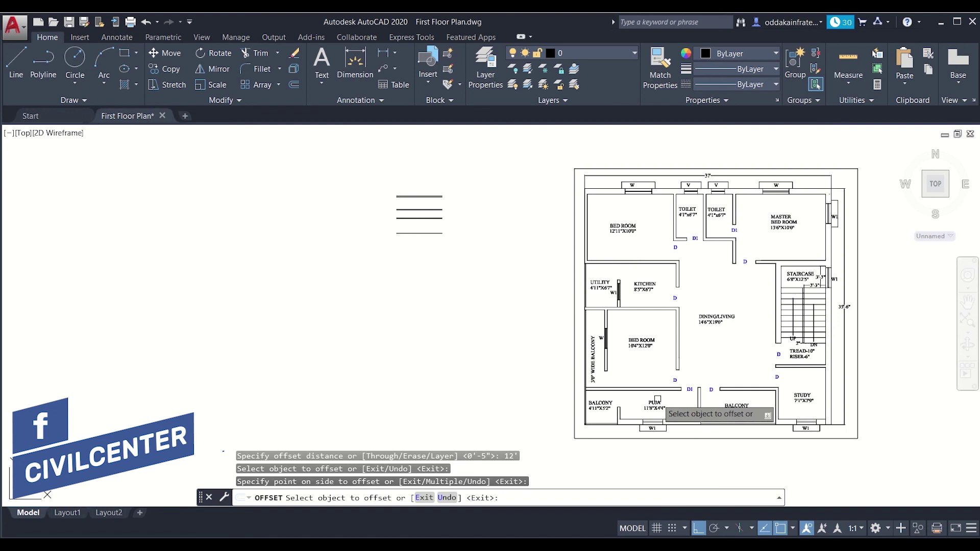
scroll(657, 399, "up", 3)
middle_click_drag(645, 404, 651, 351)
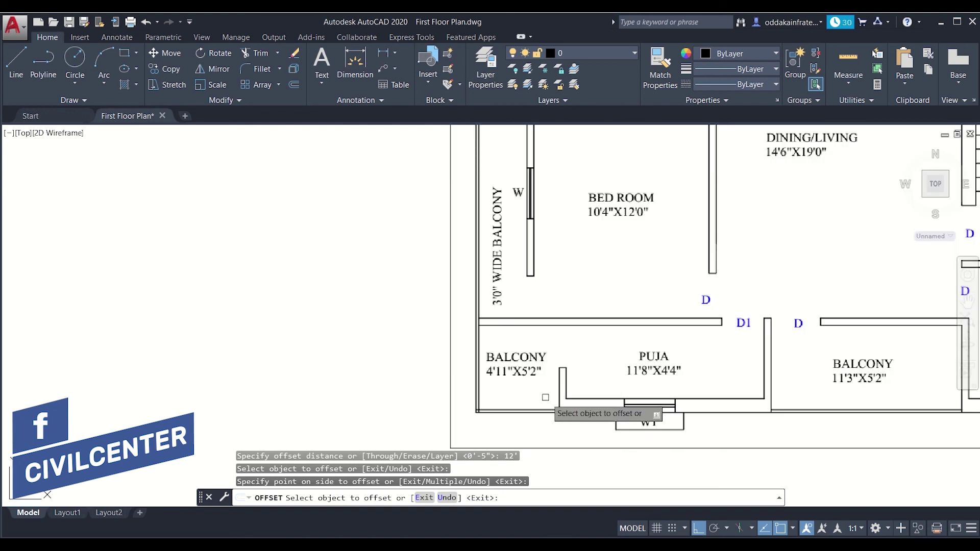
scroll(492, 363, "down", 3)
middle_click_drag(336, 328, 413, 412)
scroll(398, 277, "up", 3)
scroll(395, 275, "up", 4)
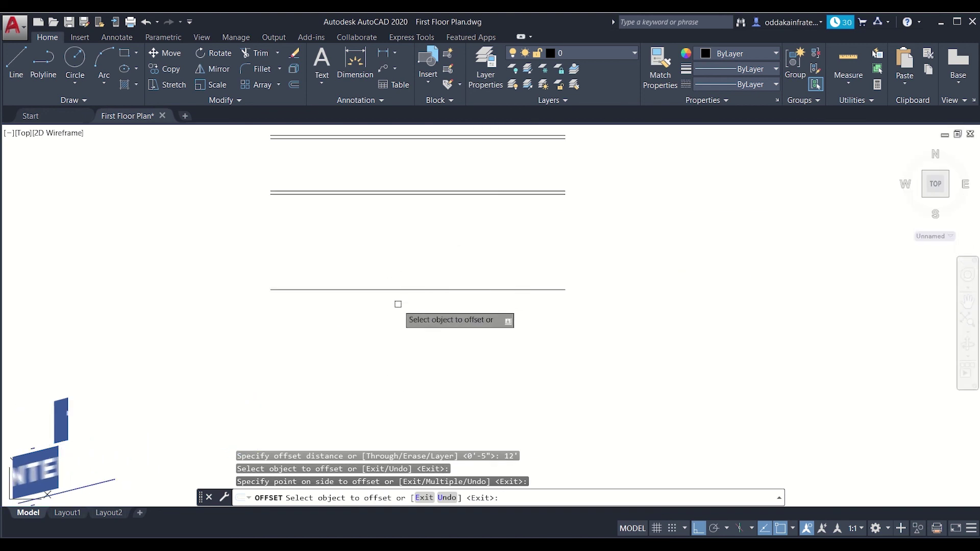
scroll(407, 311, "down", 5)
middle_click_drag(495, 376, 466, 291)
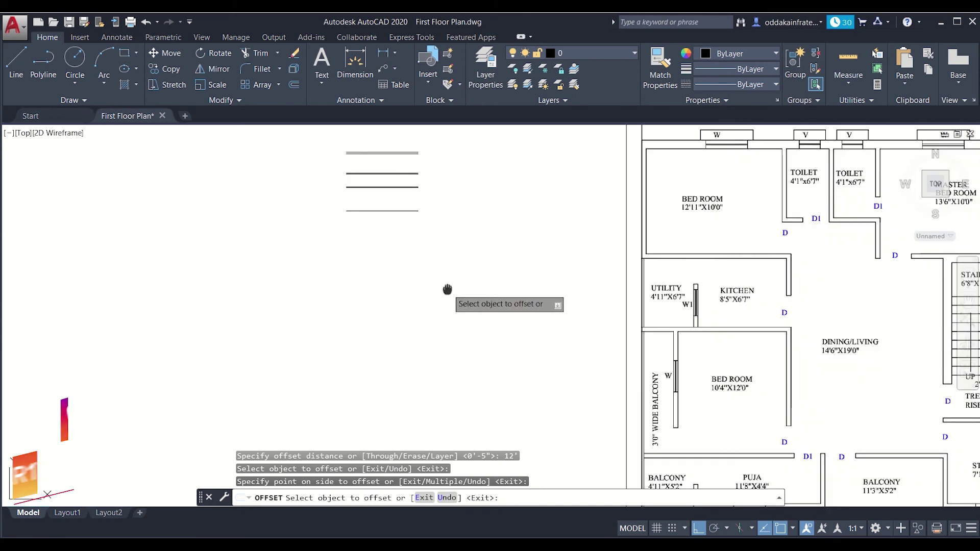
Step: Offset the single lowest line by 5" to give the wall at the bottom of the lower bedroom its thickness
scroll(443, 294, "up", 4)
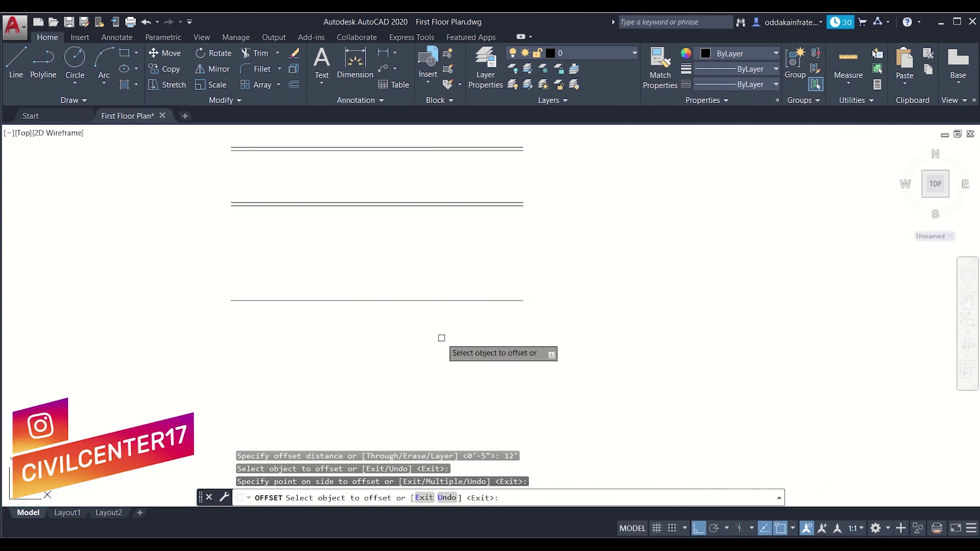
key("Return")
key("Return")
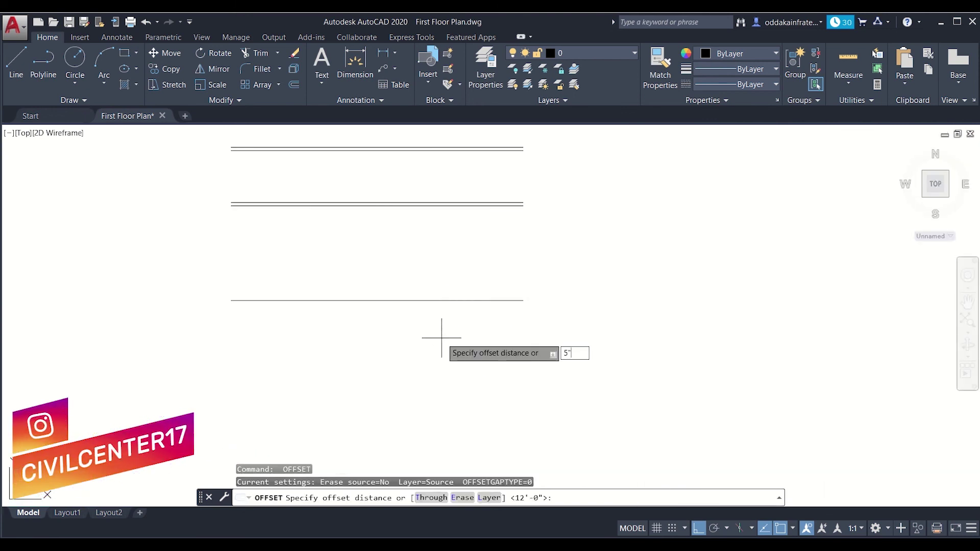
key("Return")
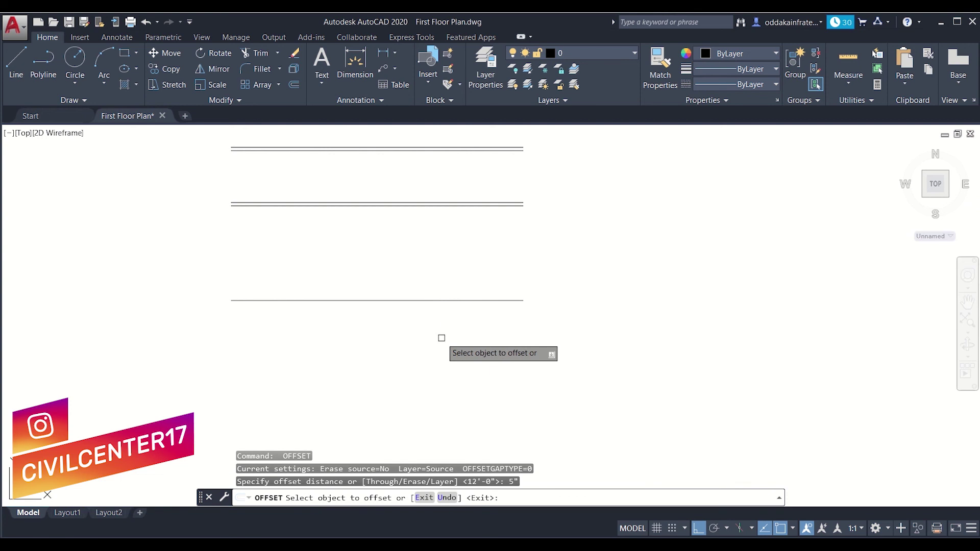
left_click(451, 302)
left_click(459, 286)
Step: Offset the lower line of the bottom wall pair 5'2" downward for the depth of the balcony
scroll(467, 328, "down", 4)
middle_click_drag(466, 328, 398, 112)
scroll(640, 425, "up", 2)
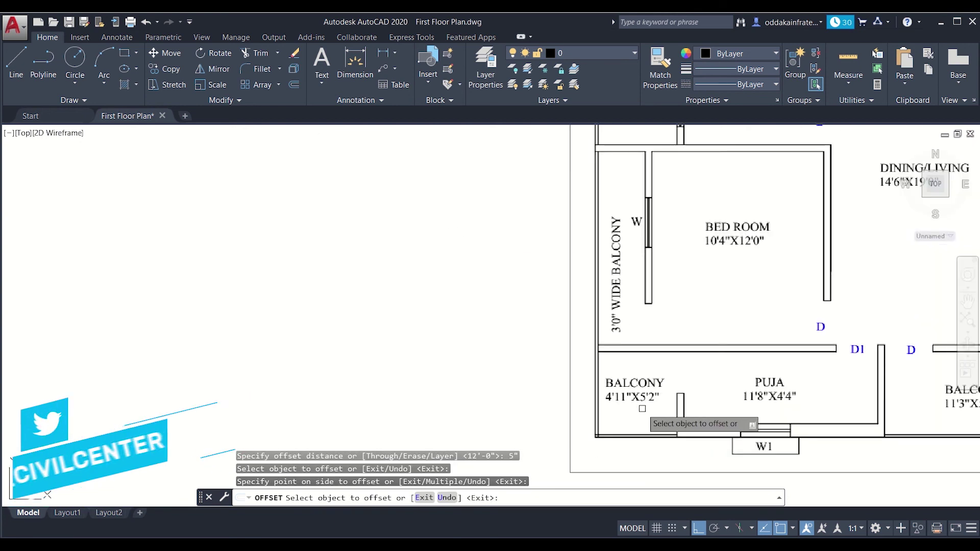
middle_click_drag(260, 307, 344, 434)
scroll(344, 434, "down", 1)
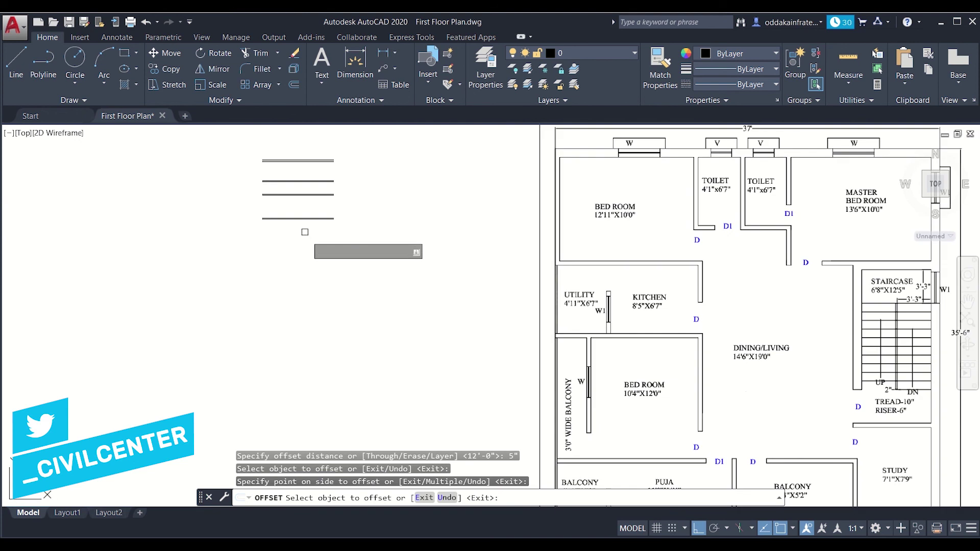
scroll(293, 212, "up", 4)
key("space")
key("space")
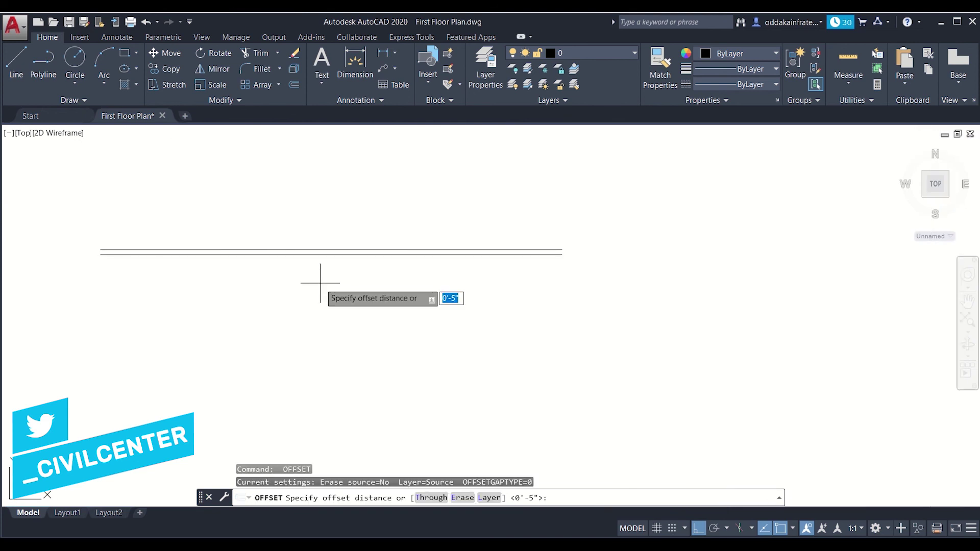
type("5'2")
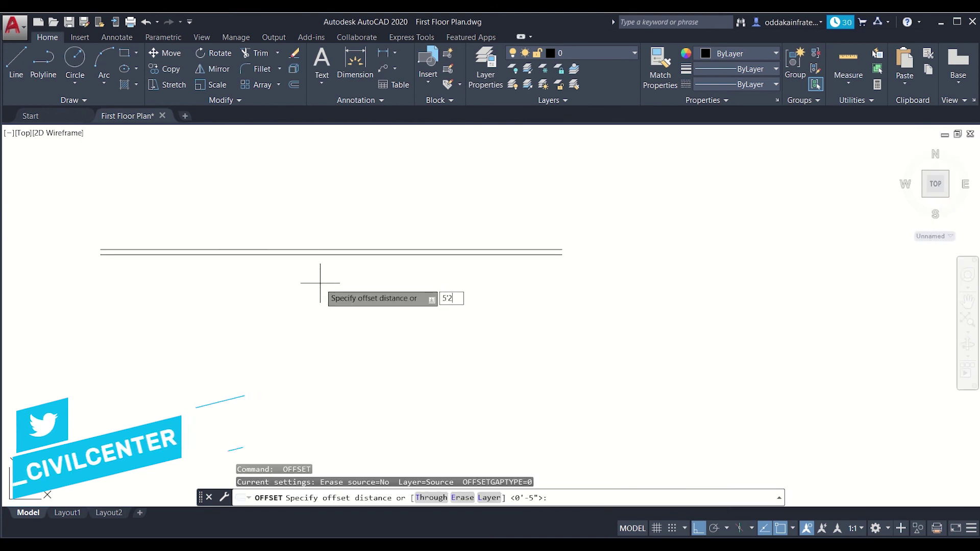
type("\"")
key("Return")
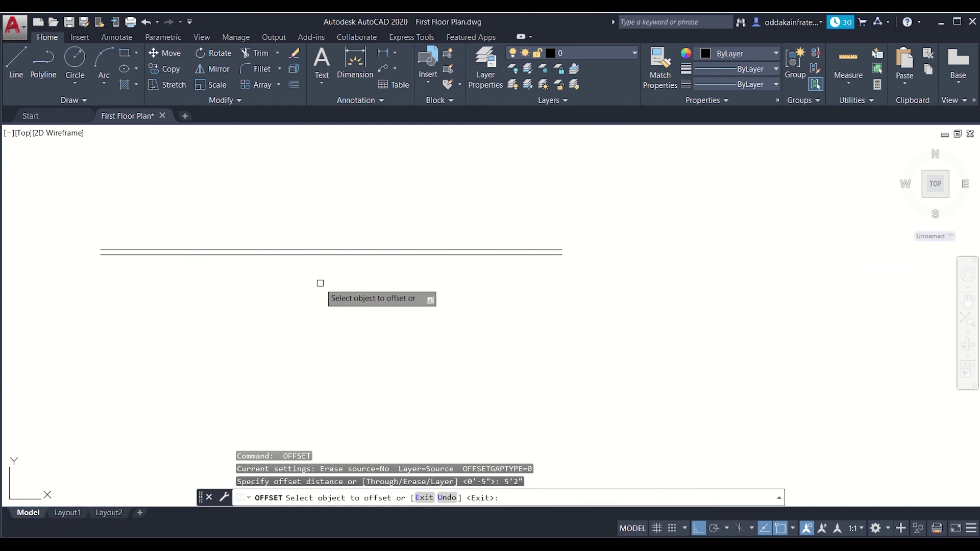
scroll(320, 284, "up", 2)
left_click(328, 235)
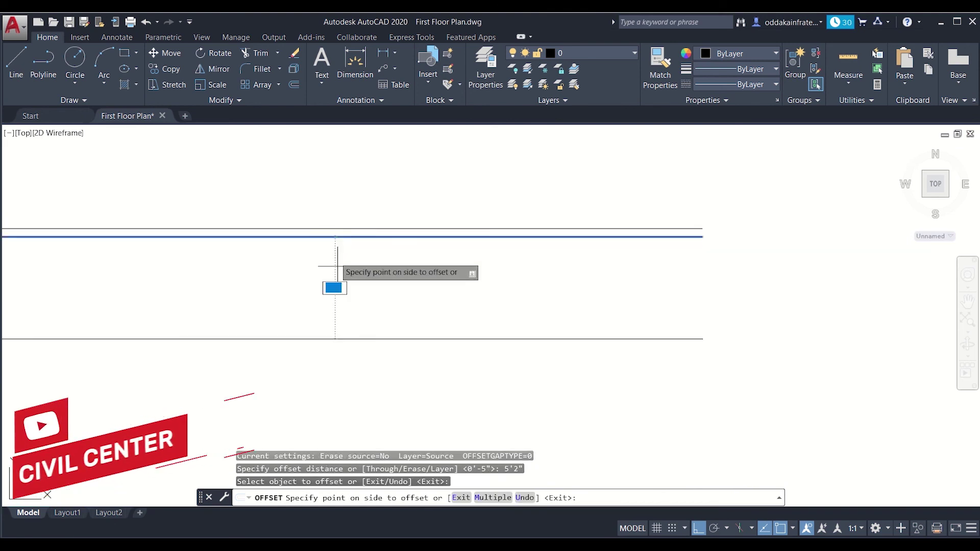
left_click(367, 340)
scroll(367, 340, "down", 3)
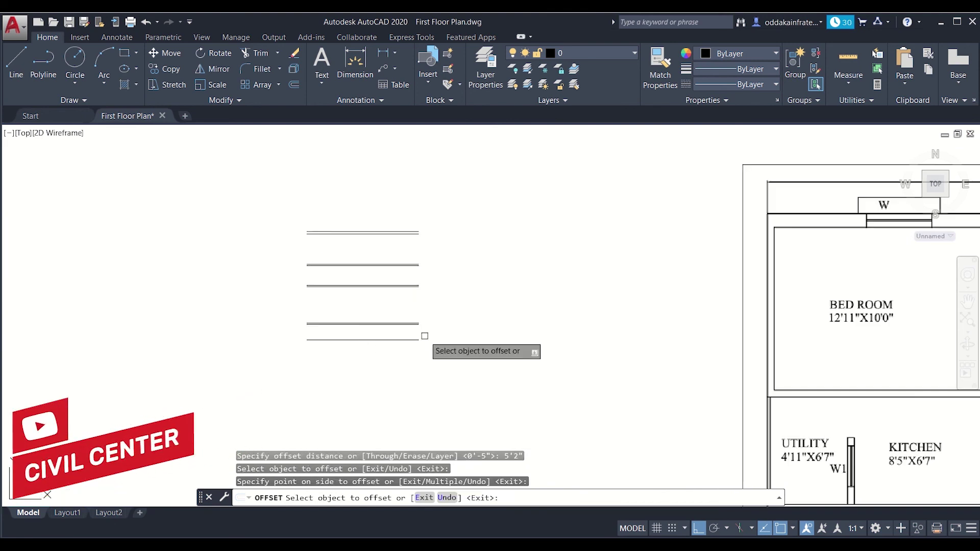
Step: Draw a vertical line joining the left ends of the horizontal wall lines, from the topmost line down to the lowest
middle_click_drag(461, 377, 381, 274)
scroll(382, 277, "down", 3)
middle_click_drag(492, 333, 420, 254)
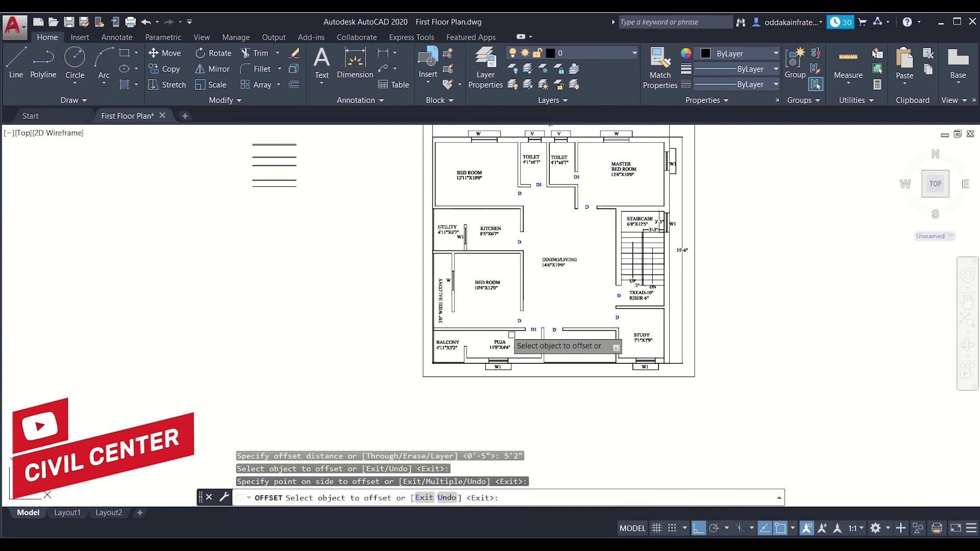
middle_click_drag(435, 329, 514, 404)
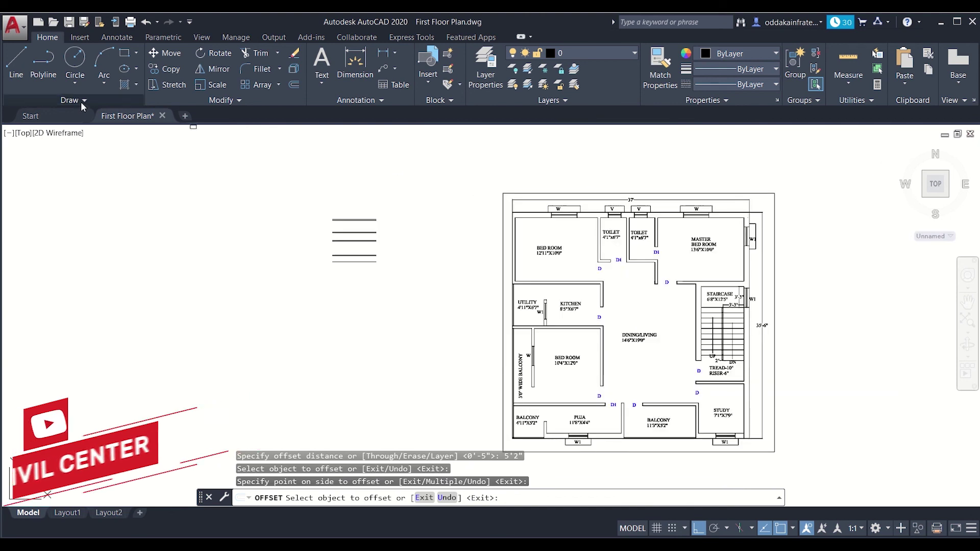
left_click(16, 63)
scroll(391, 266, "up", 5)
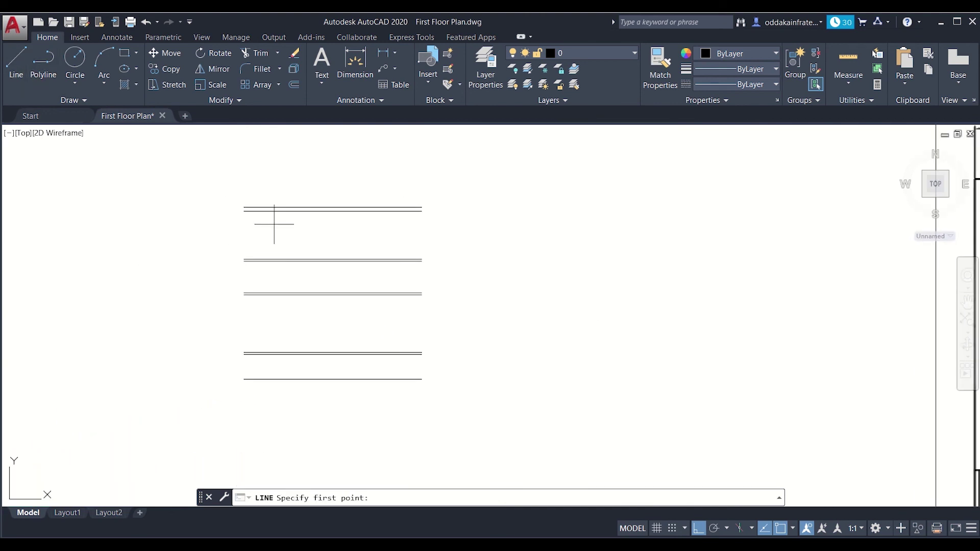
scroll(240, 212, "up", 5)
left_click(258, 193)
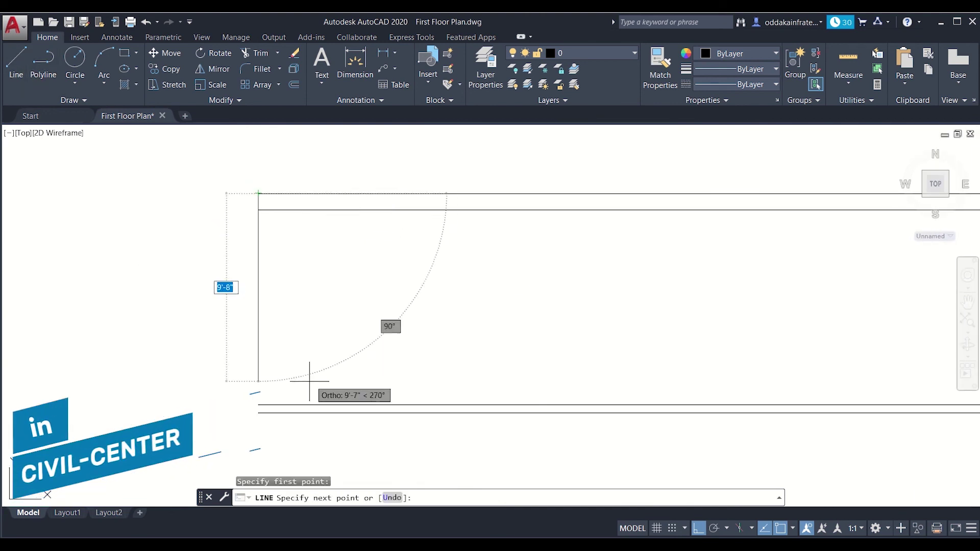
middle_click_drag(302, 378, 291, 179)
scroll(299, 210, "down", 5)
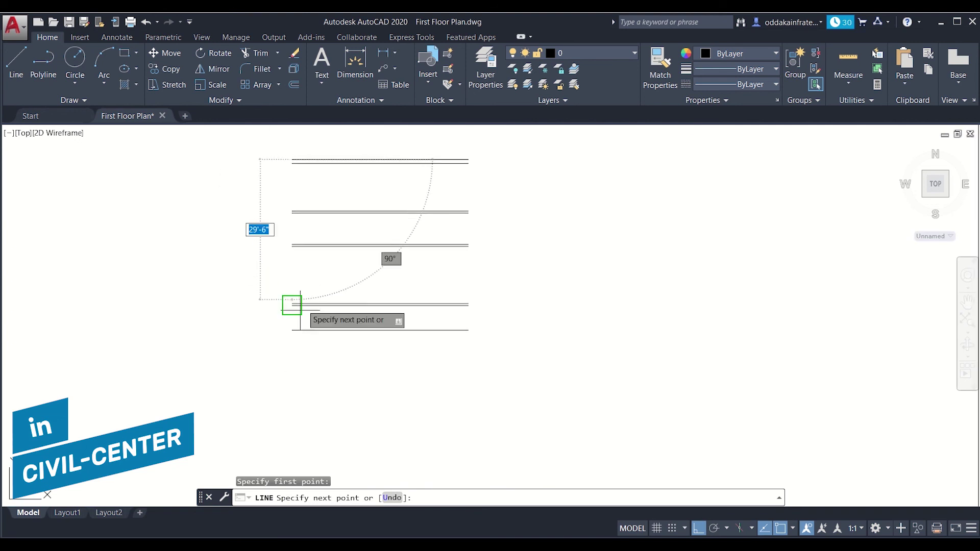
scroll(288, 322, "up", 5)
left_click(293, 344)
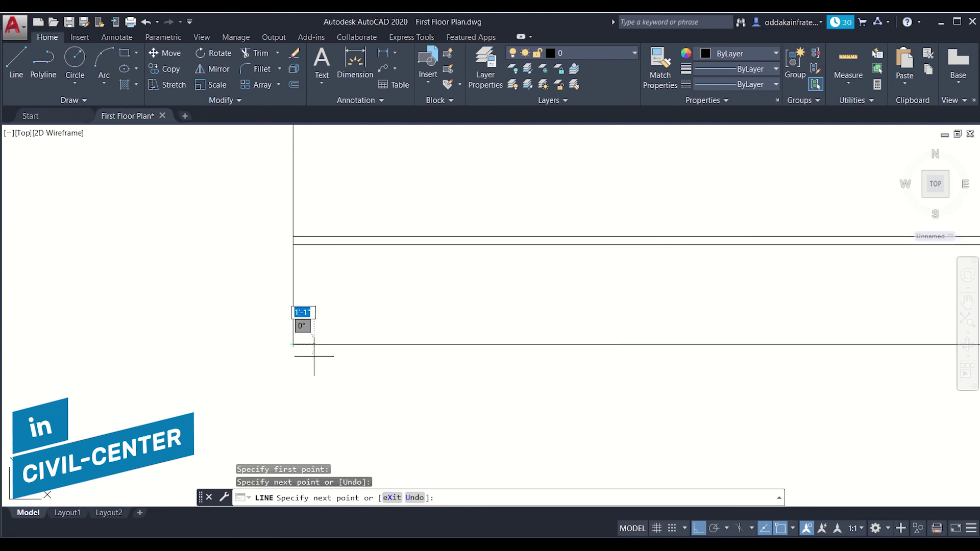
key("Escape")
Step: Draw a vertical line closing the right ends of the horizontal wall lines, from the topmost line down to the lowest
scroll(457, 286, "down", 2)
middle_click_drag(438, 289, 257, 403)
scroll(256, 403, "up", 2)
scroll(421, 359, "down", 2)
middle_click_drag(422, 359, 237, 366)
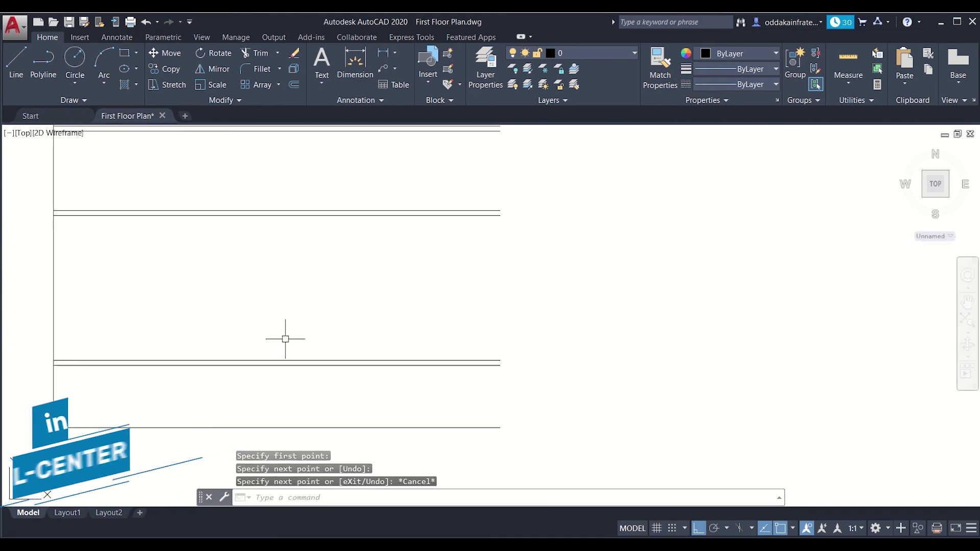
key("Return")
scroll(285, 339, "down", 3)
scroll(393, 299, "down", 2)
scroll(376, 267, "up", 5)
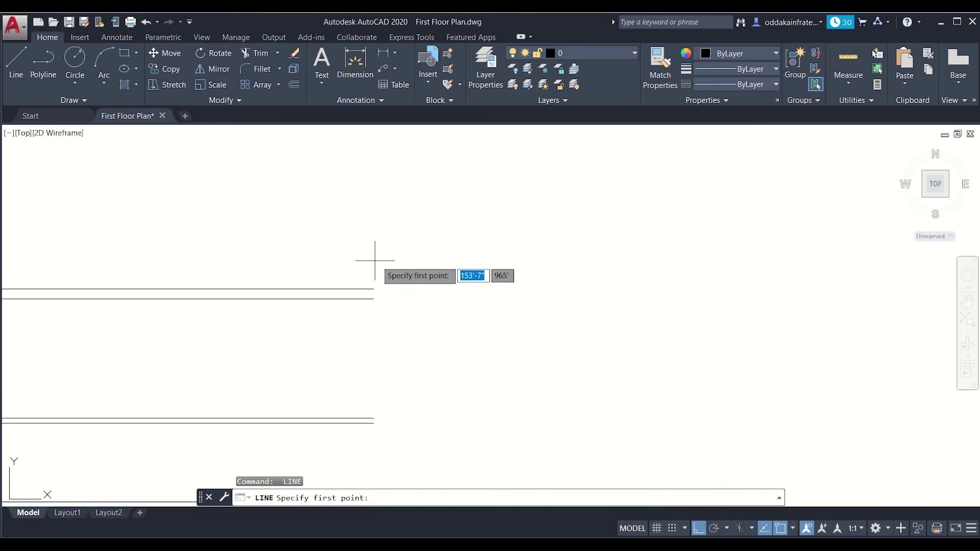
left_click(373, 289)
middle_click_drag(409, 426, 382, 182)
scroll(385, 247, "down", 4)
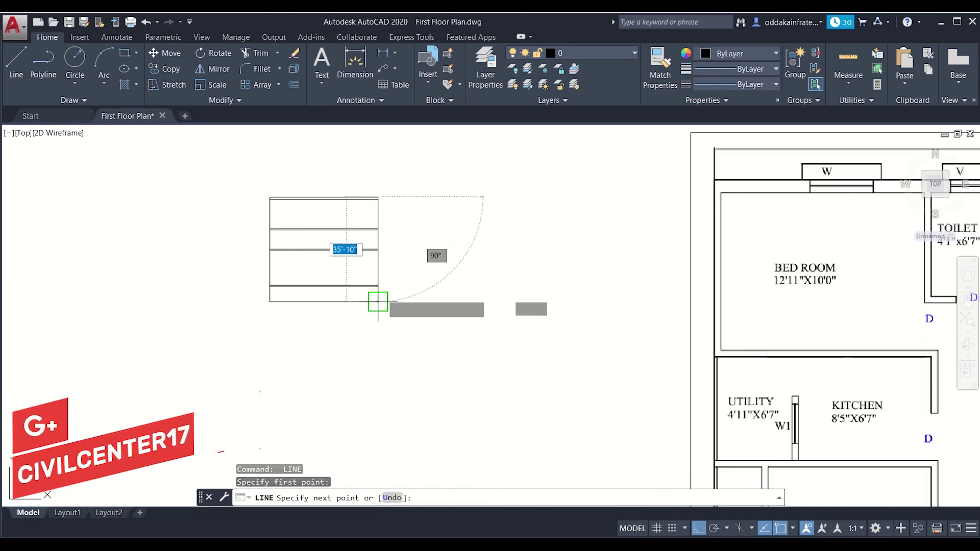
scroll(370, 303, "up", 5)
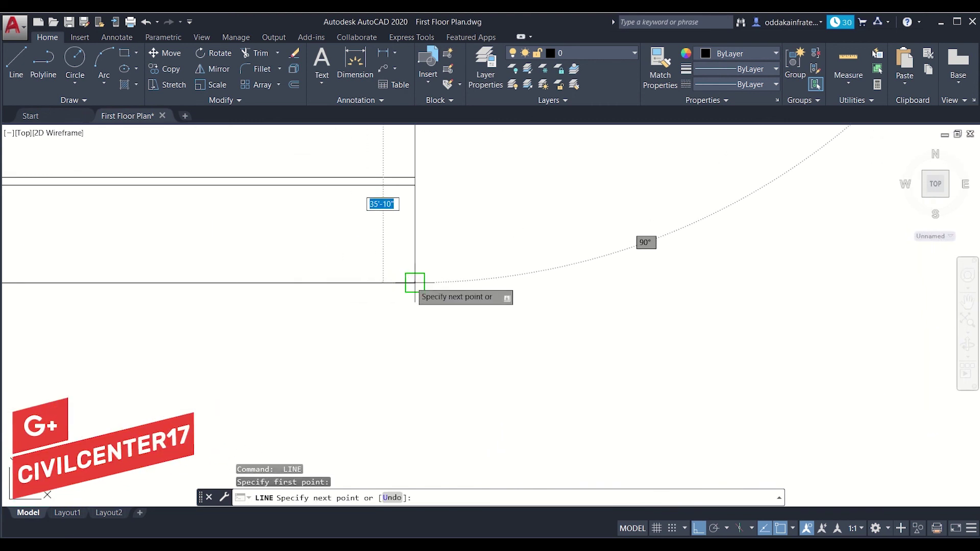
left_click(415, 283)
scroll(409, 280, "down", 3)
key("Escape")
scroll(424, 255, "down", 3)
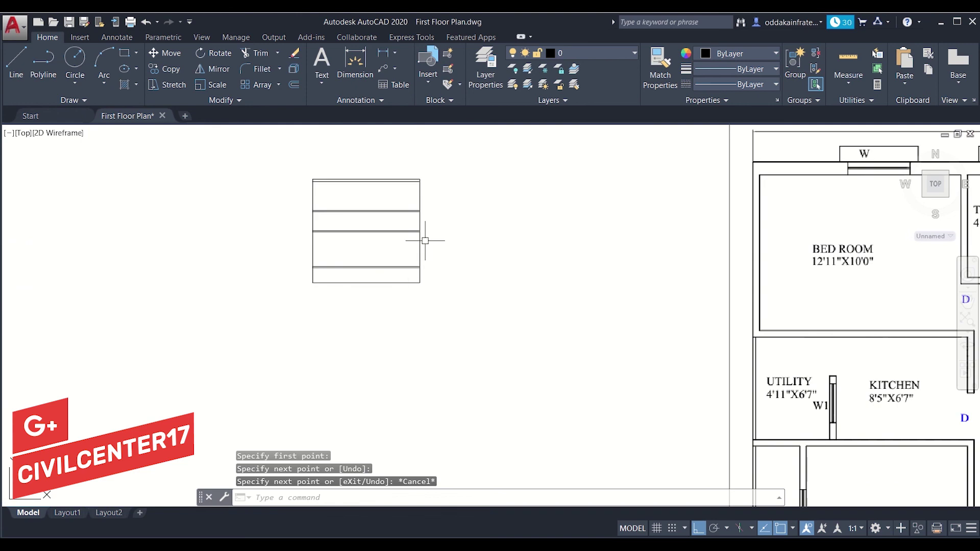
Step: Examine the room widths and vertical walls around the utility, kitchen and bedrooms in the plan image
scroll(396, 269, "down", 4)
mouse_move(525, 296)
middle_mouse_down()
mouse_move(450, 278)
mouse_move(405, 285)
middle_mouse_up()
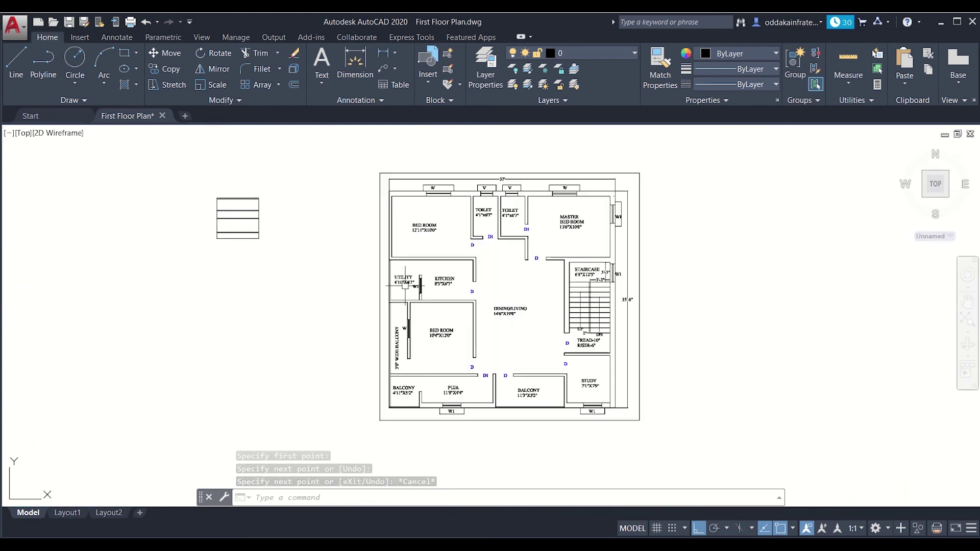
scroll(403, 271, "up", 4)
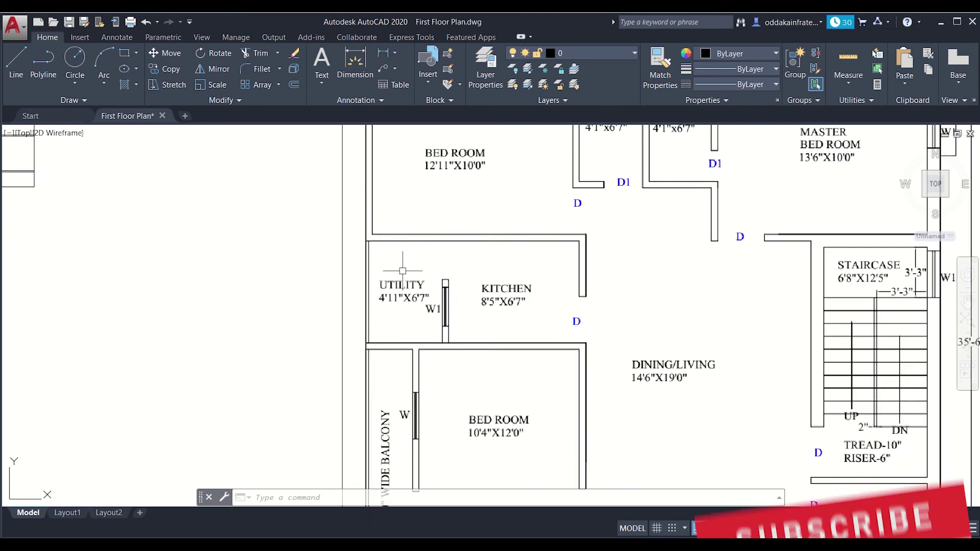
scroll(403, 271, "down", 4)
middle_click_drag(476, 264, 391, 257)
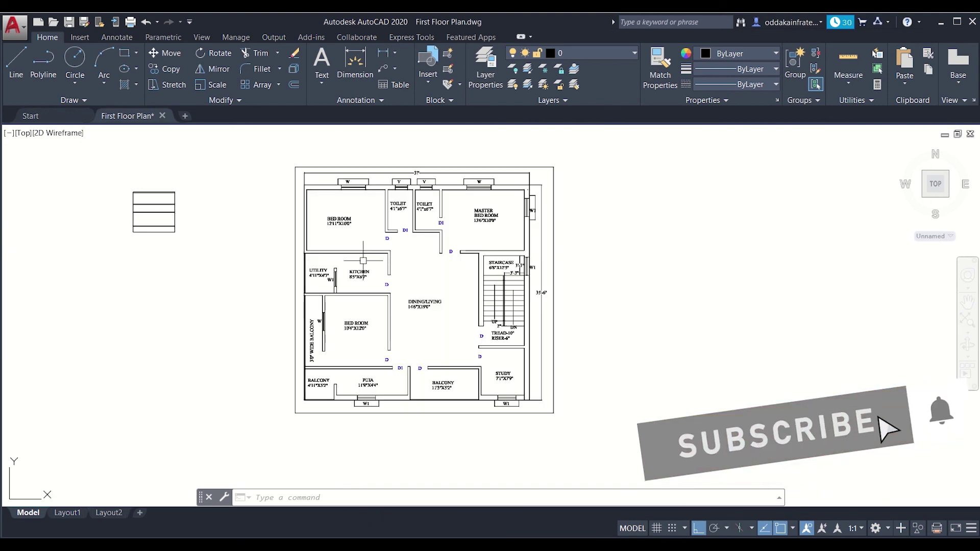